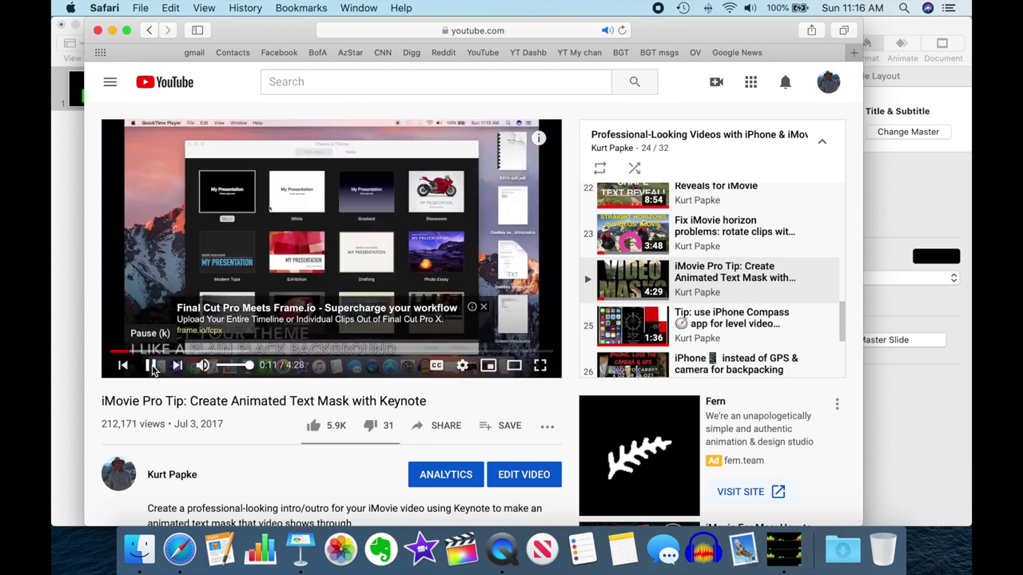
# Pause the YouTube text mask tutorial and minimise the browser window to return to the Keynote presentation.
pyautogui.click(152, 367)
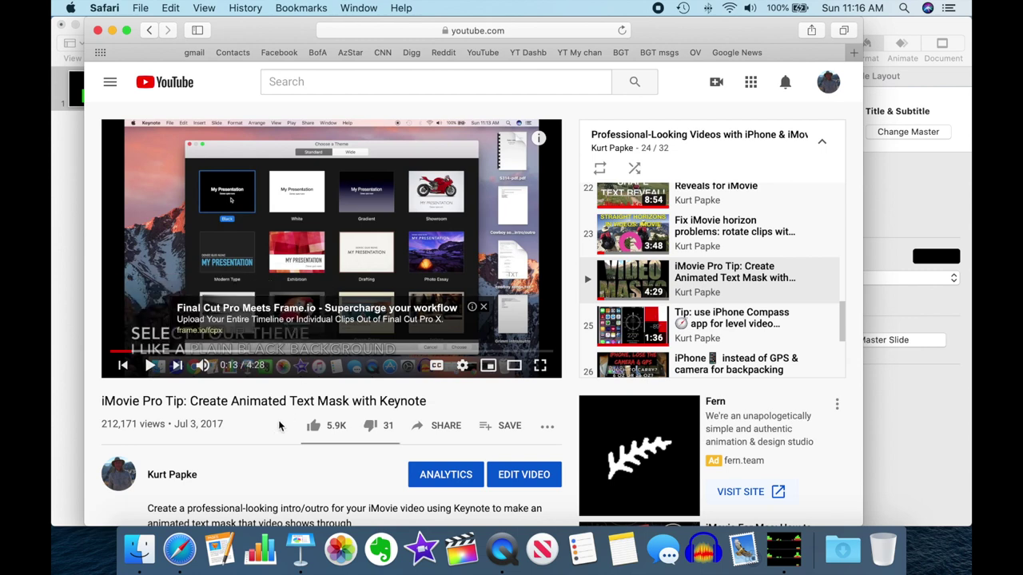
pyautogui.click(112, 31)
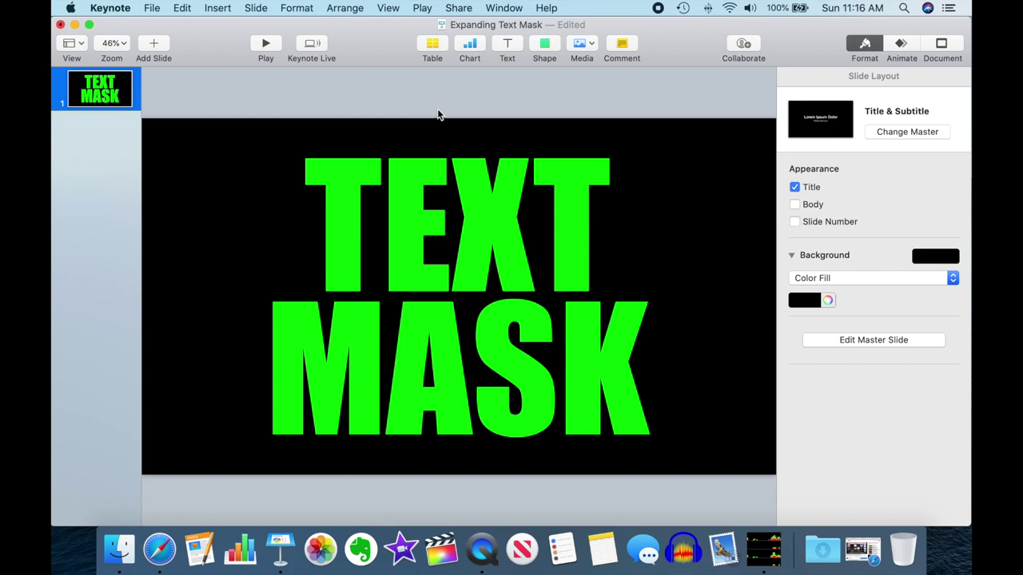
# Select the whole TEXT MASK title and try enlarging its font size to 533 pt.
pyautogui.click(409, 206)
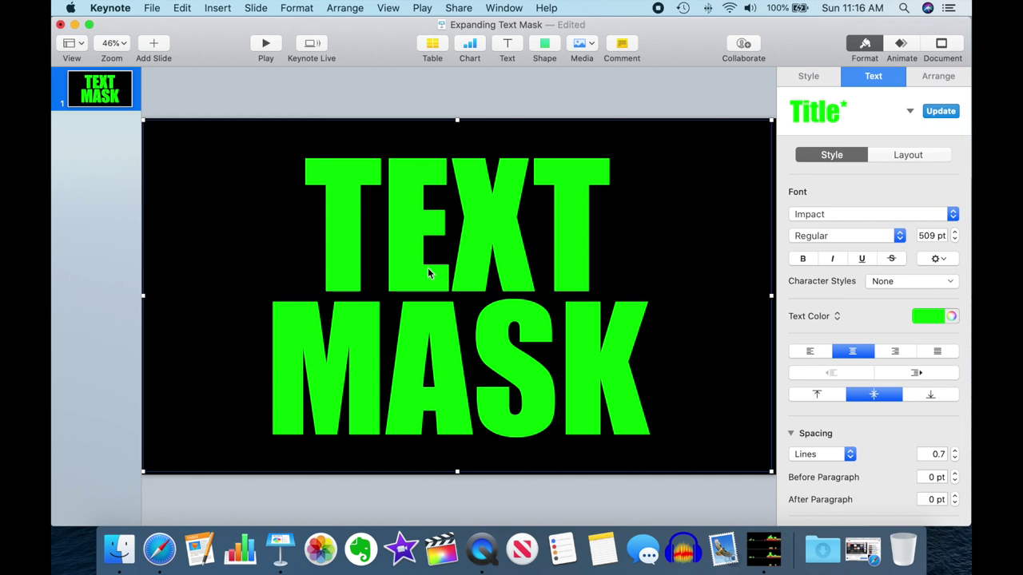
pyautogui.click(929, 235)
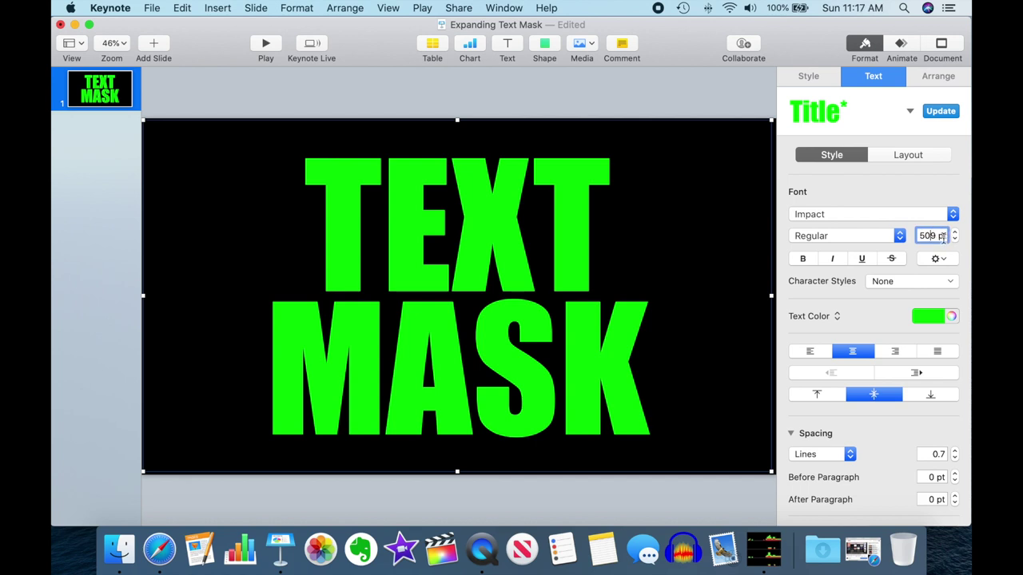
pyautogui.click(735, 259)
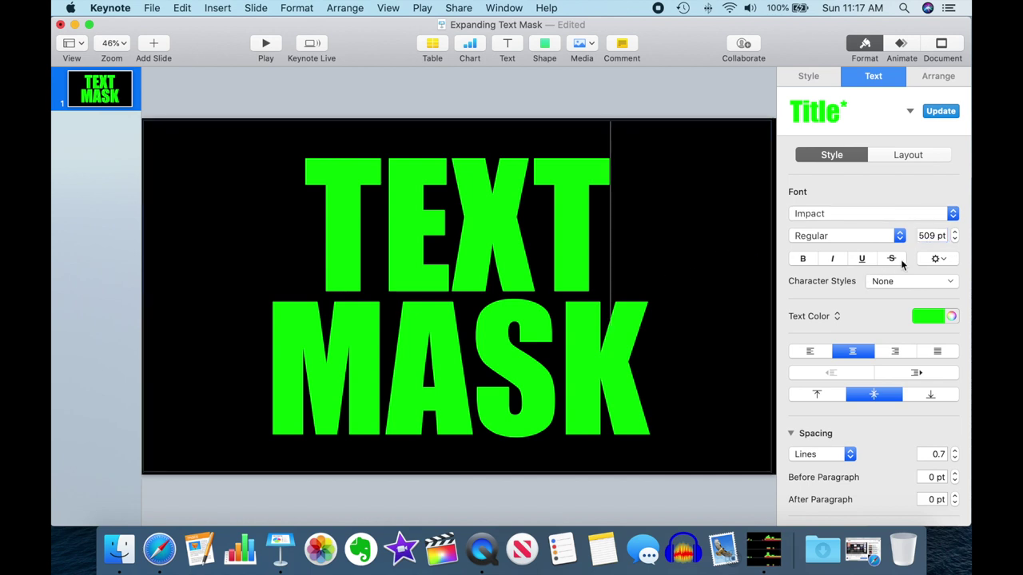
pyautogui.click(326, 222)
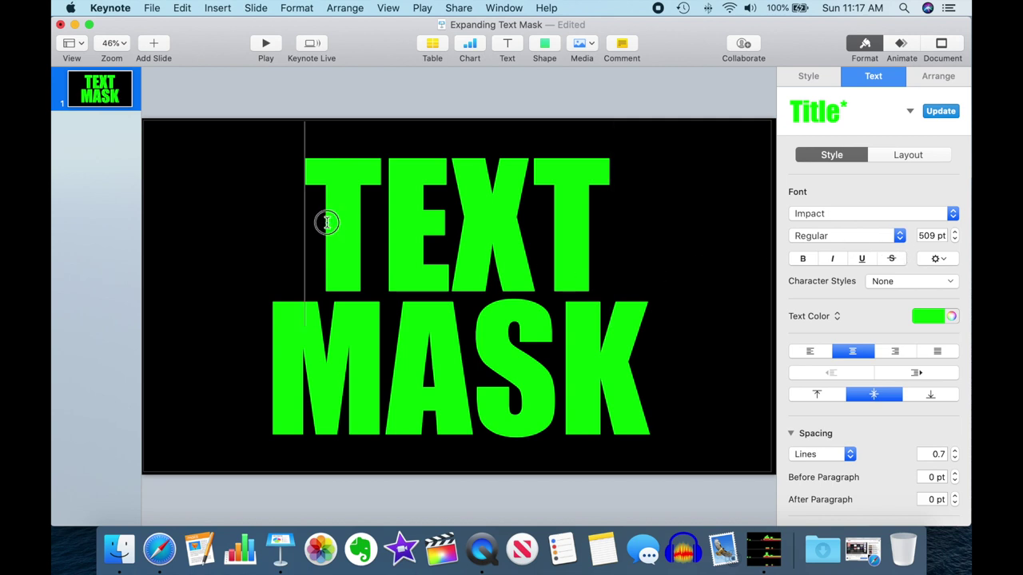
pyautogui.moveTo(320, 217); pyautogui.dragTo(648, 388)
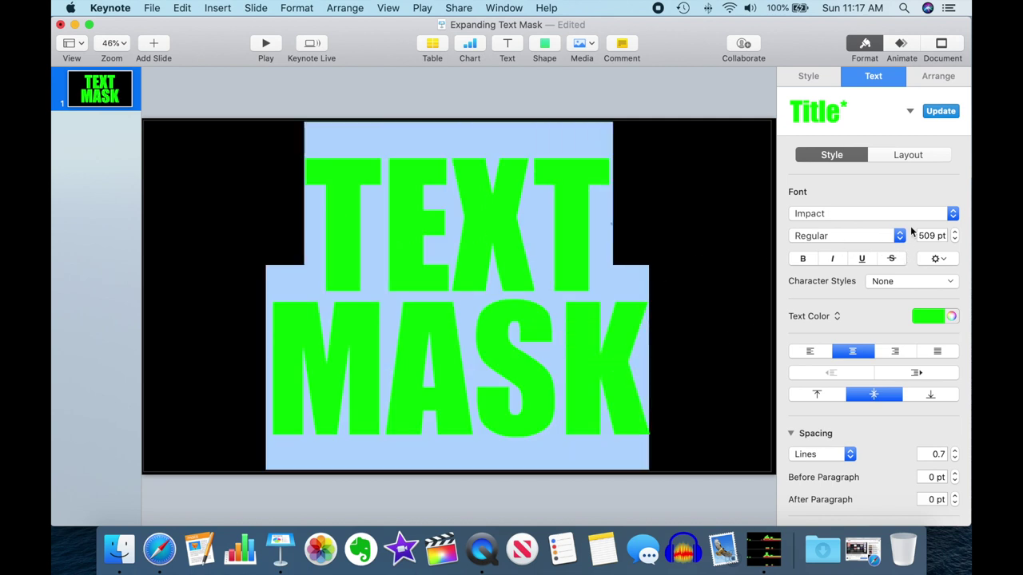
pyautogui.click(956, 232)
pyautogui.click(956, 231)
pyautogui.click(957, 232)
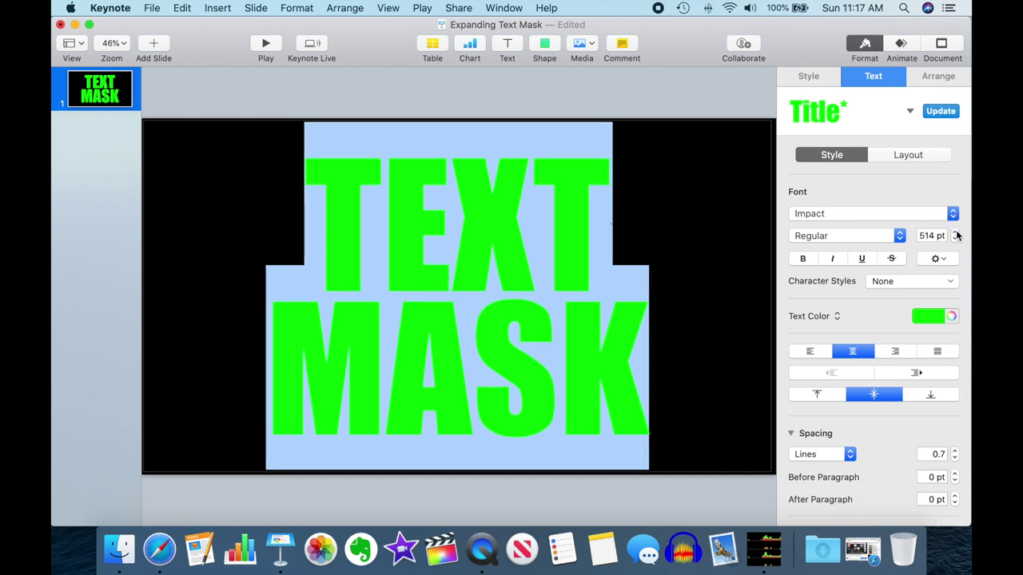
pyautogui.click(956, 232)
pyautogui.click(957, 232)
pyautogui.click(957, 232)
pyautogui.click(956, 231)
pyautogui.click(956, 232)
pyautogui.click(956, 232)
pyautogui.click(956, 232)
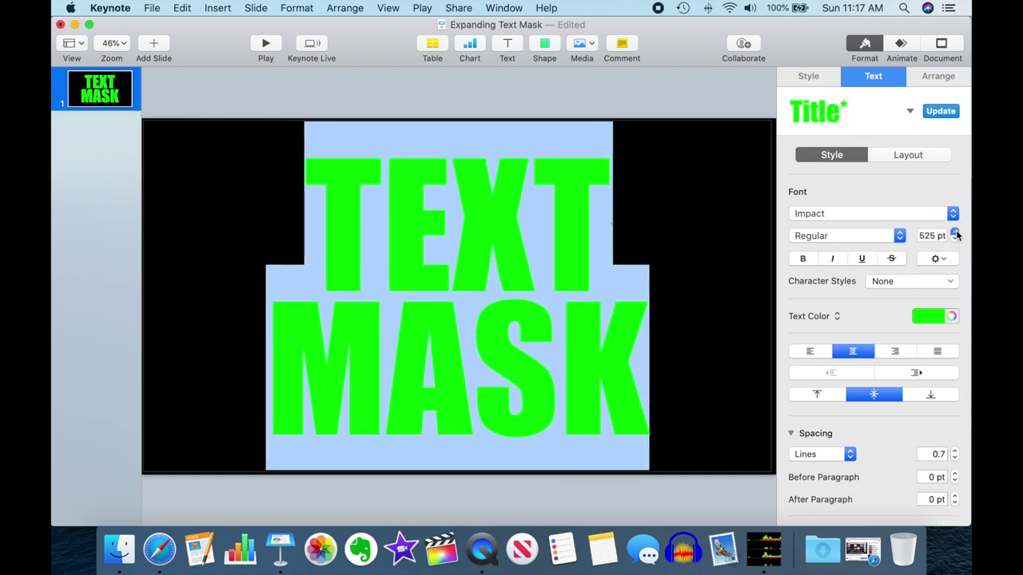
pyautogui.click(957, 232)
pyautogui.click(956, 232)
pyautogui.click(957, 232)
pyautogui.click(956, 232)
pyautogui.click(957, 232)
pyautogui.click(957, 232)
pyautogui.click(957, 231)
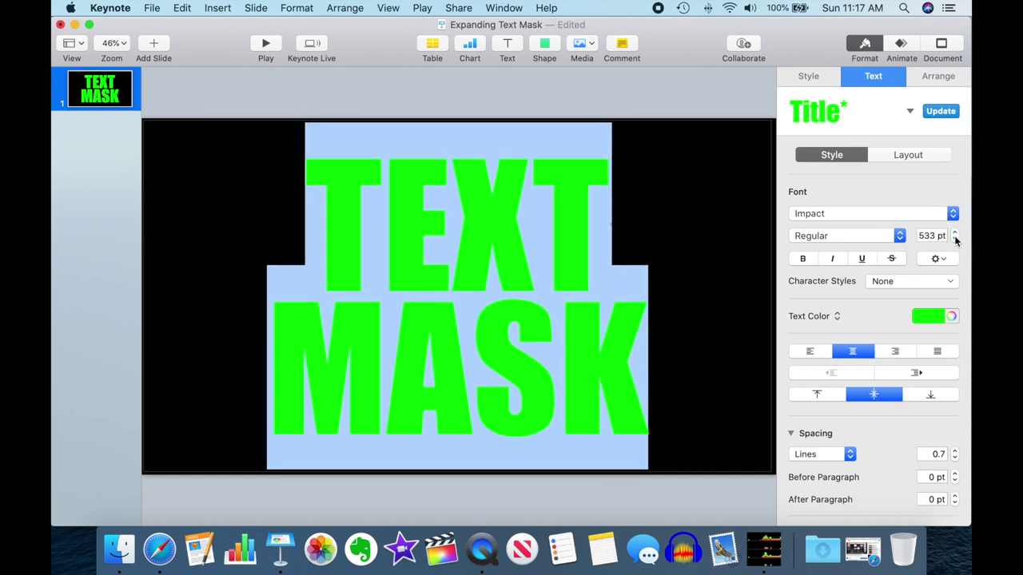
# Reduce the font size of the TEXT MASK title again in small increments.
pyautogui.click(956, 239)
pyautogui.click(956, 239)
pyautogui.click(955, 239)
pyautogui.click(956, 238)
pyautogui.click(956, 238)
pyautogui.click(956, 238)
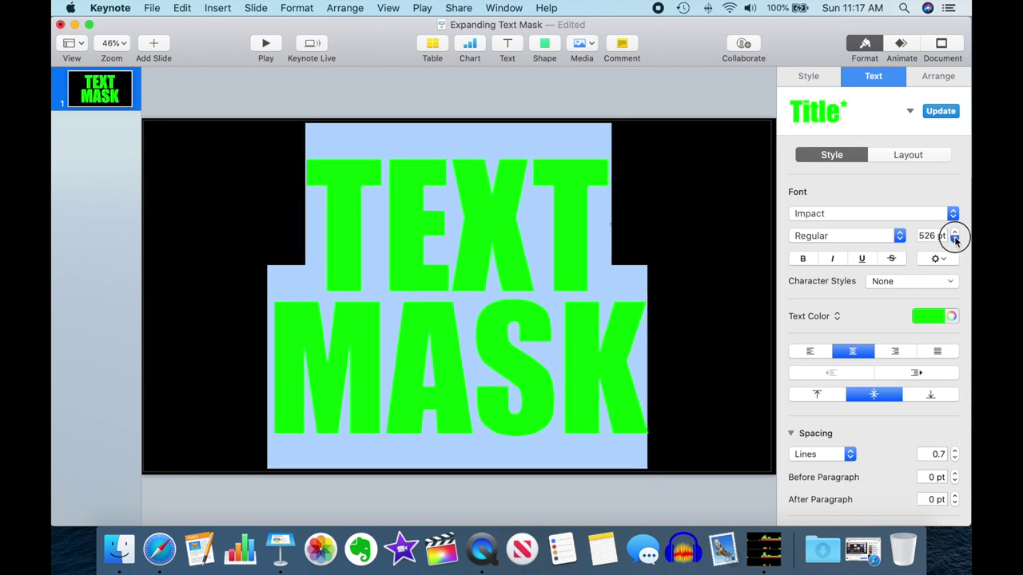
pyautogui.click(956, 238)
pyautogui.click(956, 239)
pyautogui.click(955, 239)
pyautogui.click(955, 239)
pyautogui.click(955, 239)
pyautogui.click(955, 239)
pyautogui.click(955, 239)
pyautogui.click(955, 238)
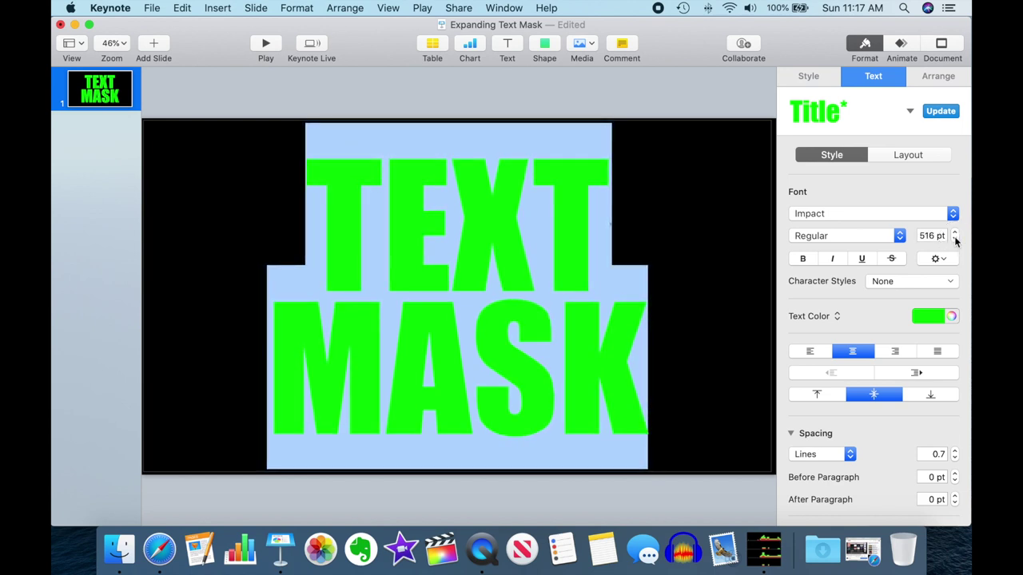
pyautogui.click(955, 239)
pyautogui.click(955, 239)
pyautogui.click(956, 239)
pyautogui.click(955, 239)
pyautogui.click(955, 239)
pyautogui.click(955, 238)
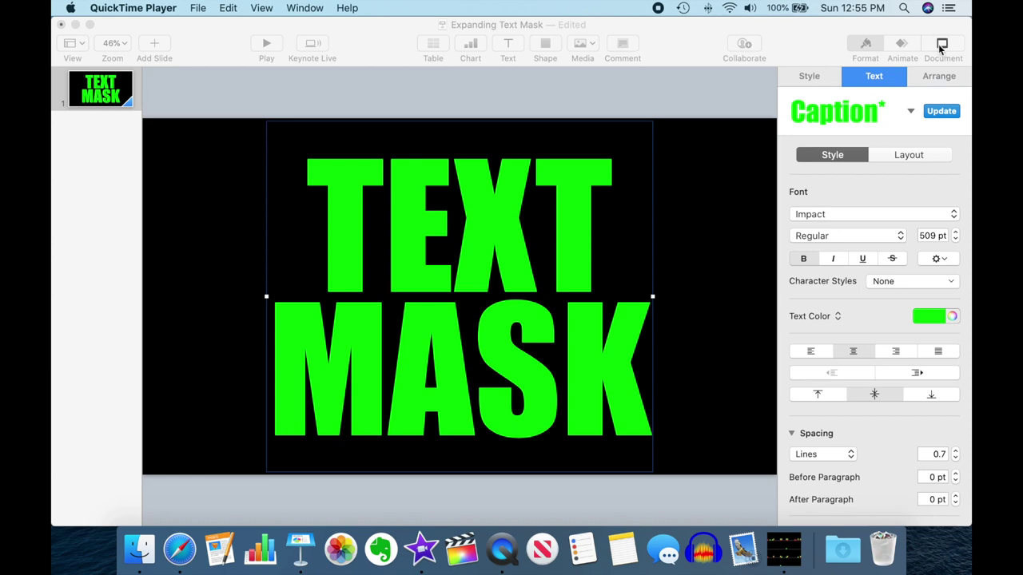
# Check the slide size in the document settings, and return to the text formatting options.
pyautogui.click(941, 46)
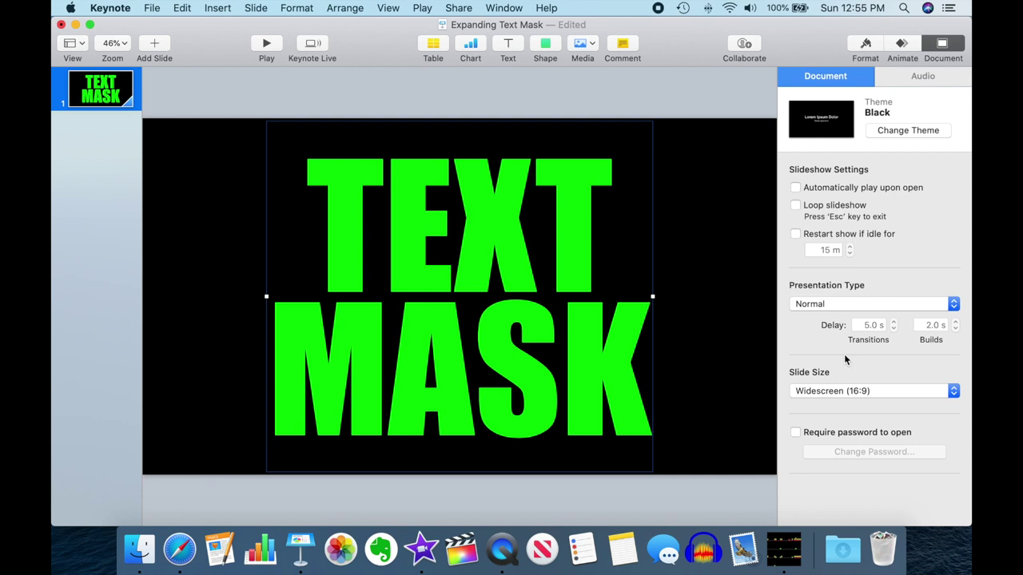
pyautogui.click(865, 48)
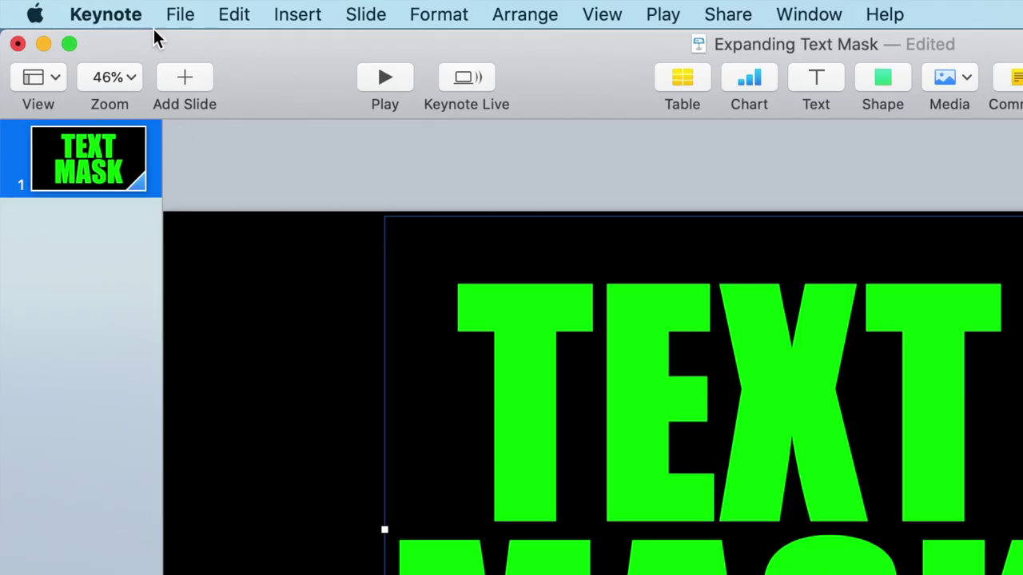
# Export the presentation as a PDF with Best image quality, replacing the existing Expanding Text Mask file in the Video Production folder.
pyautogui.click(151, 10)
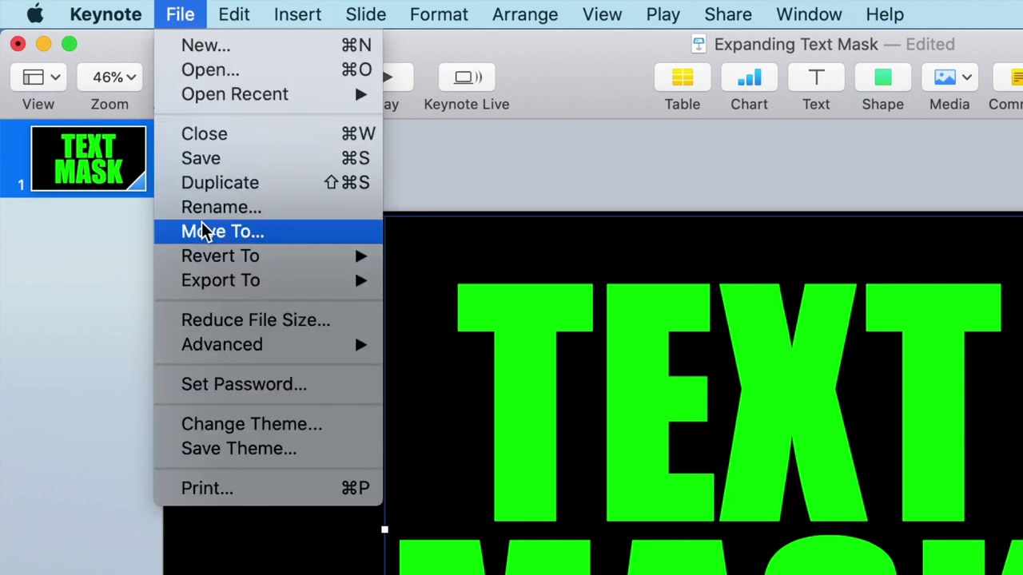
pyautogui.moveTo(213, 279)
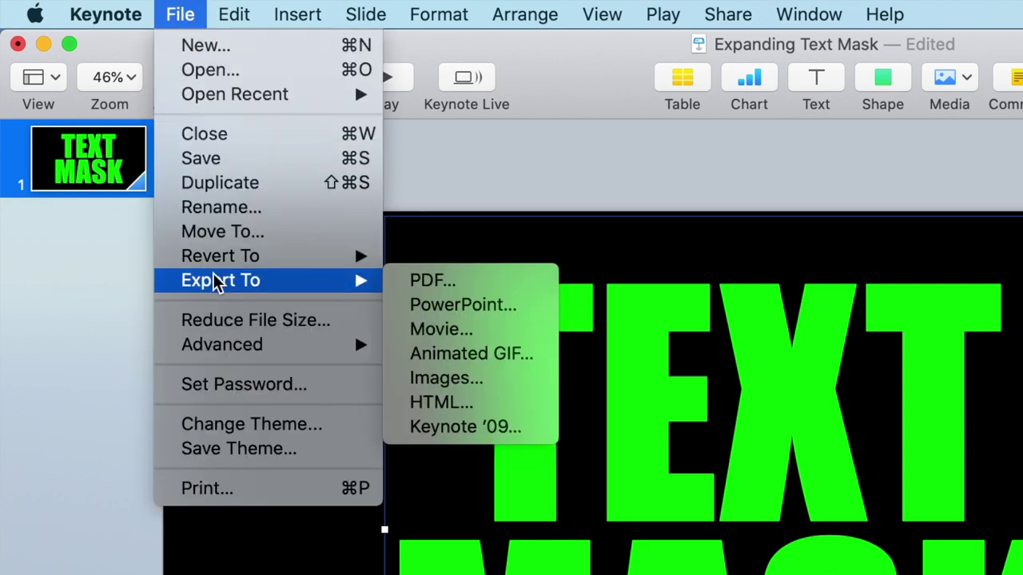
pyautogui.click(429, 288)
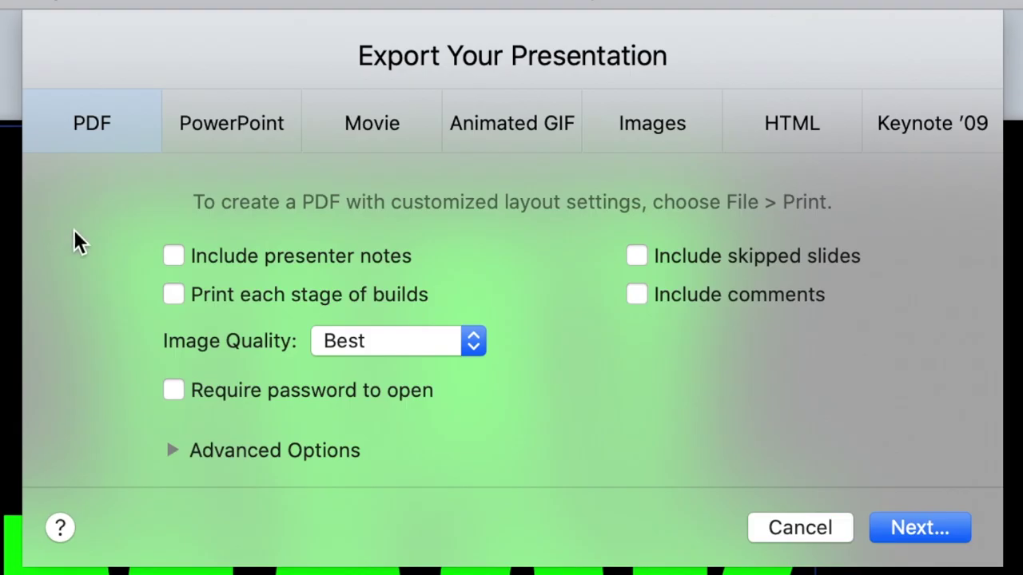
pyautogui.click(478, 355)
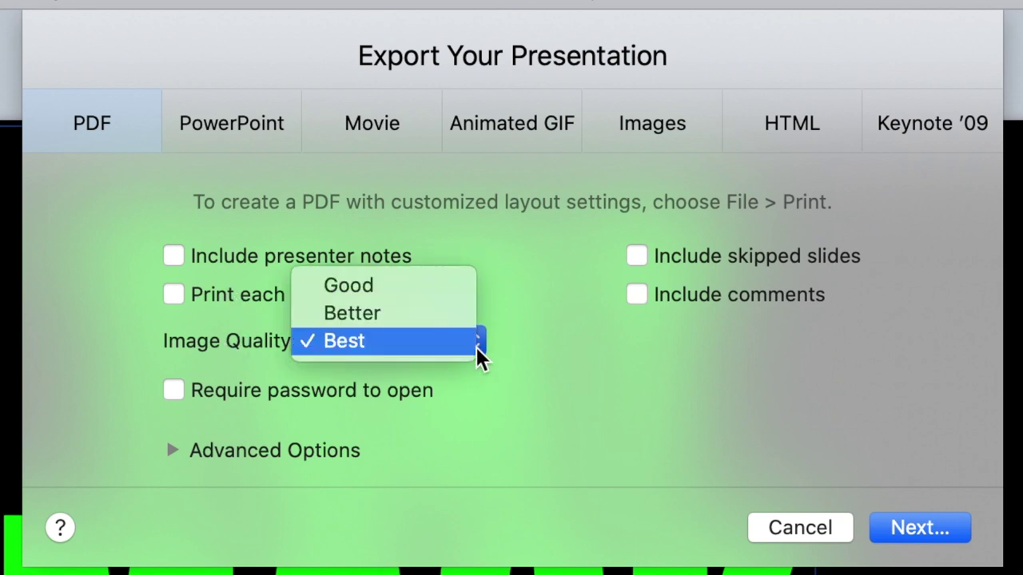
pyautogui.click(357, 352)
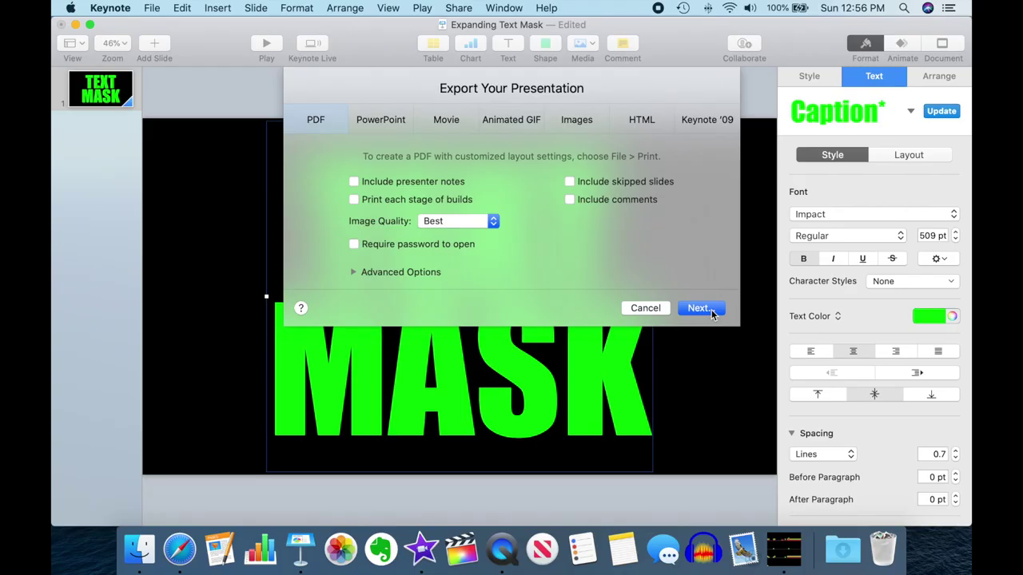
pyautogui.click(944, 547)
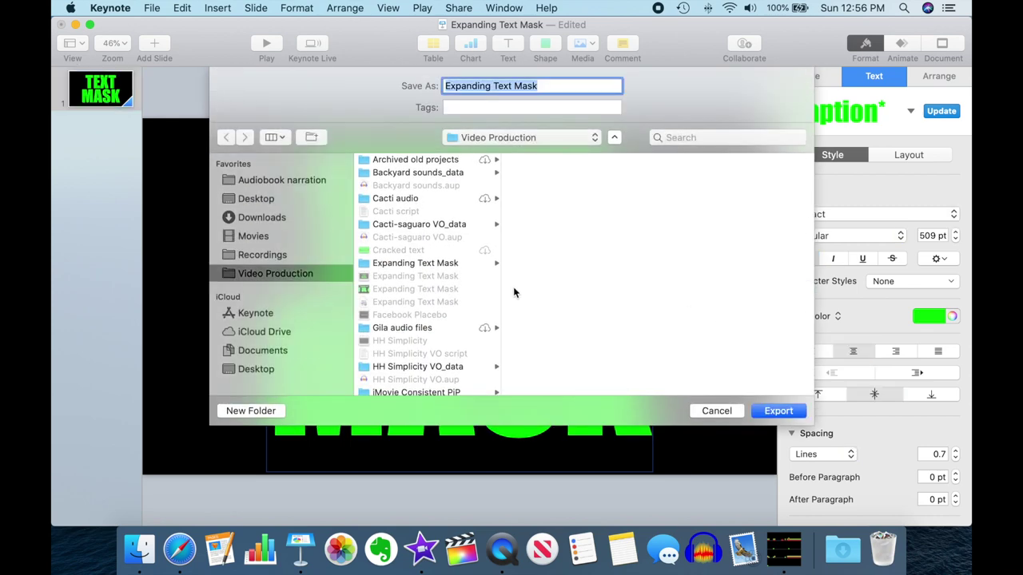
pyautogui.click(778, 413)
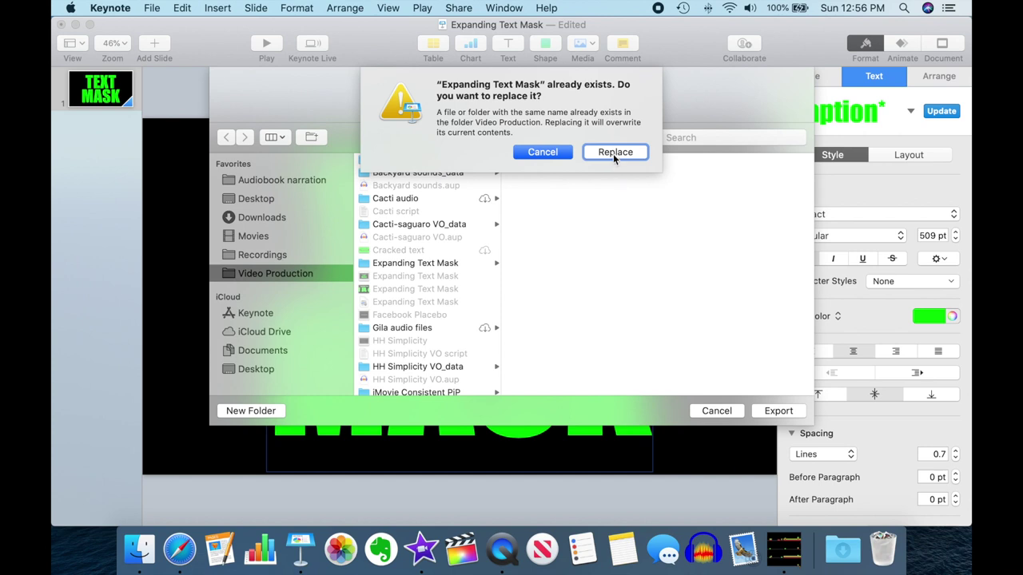
pyautogui.click(614, 152)
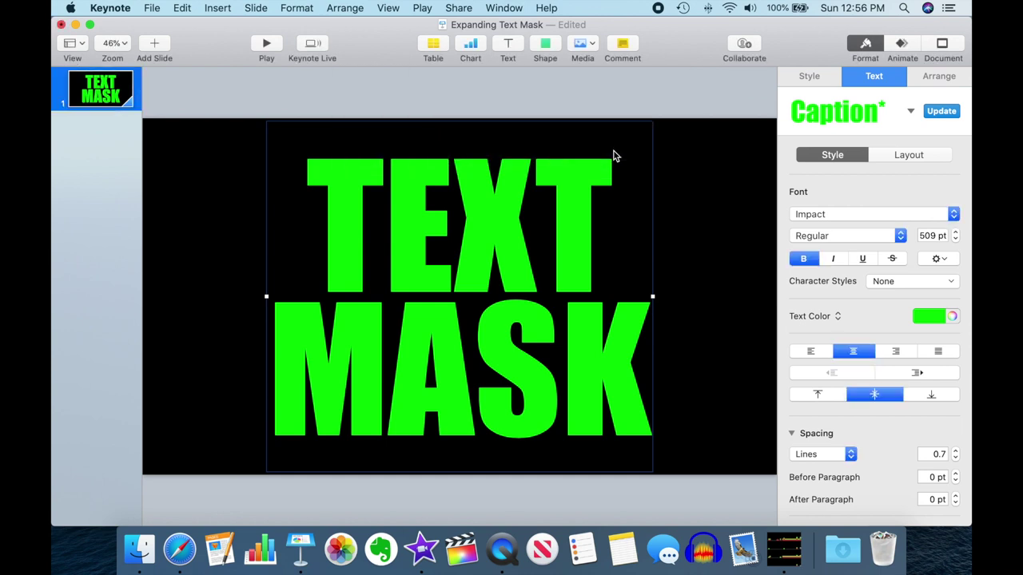
# Delete the TEXT MASK text box from the slide.
pyautogui.click(579, 277)
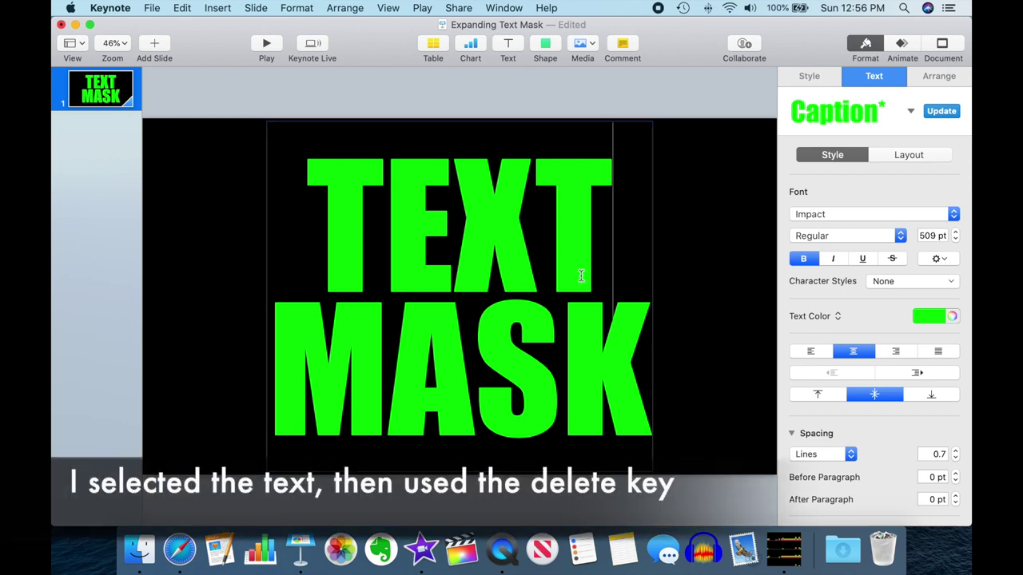
pyautogui.click(714, 368)
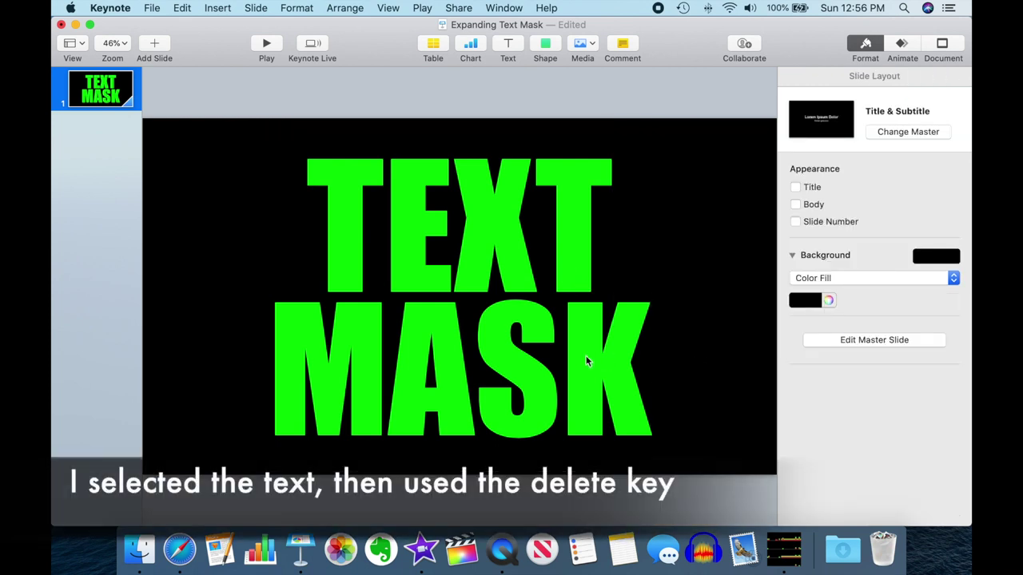
pyautogui.click(578, 359)
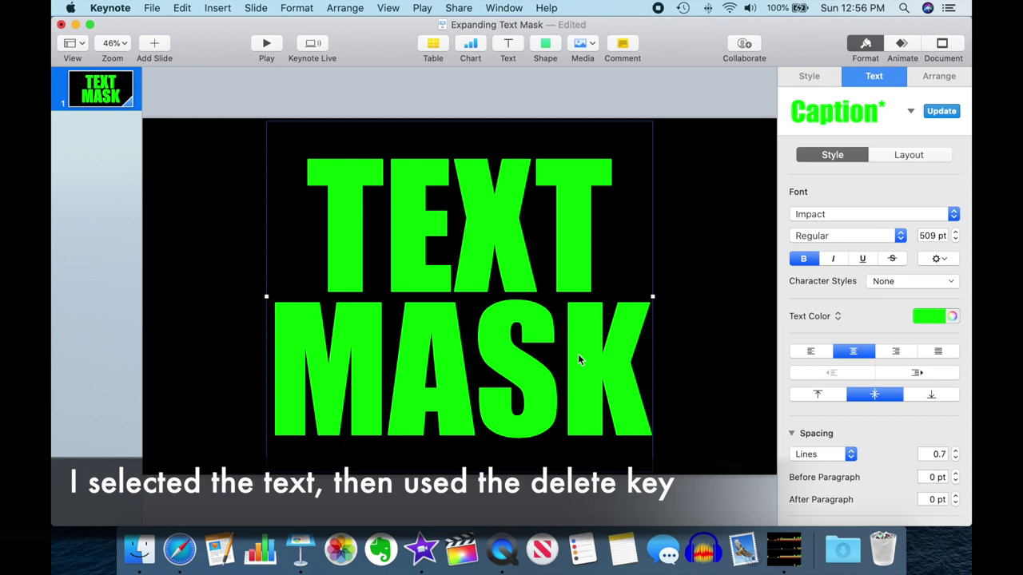
pyautogui.press('Delete')
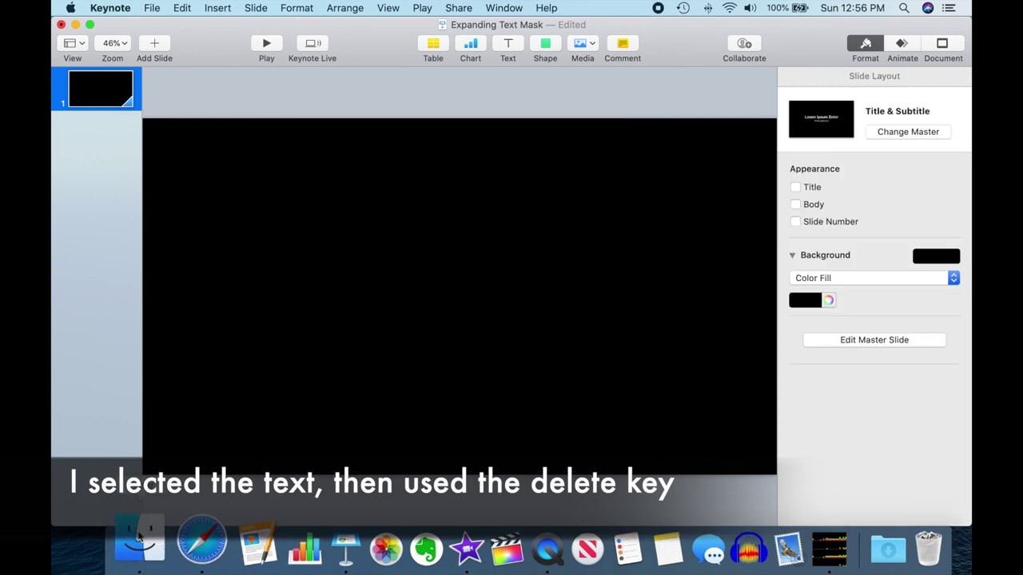
# Switch to Finder and place the exported Expanding Text Mask PDF from the Video Production folder onto the empty slide.
pyautogui.click(138, 539)
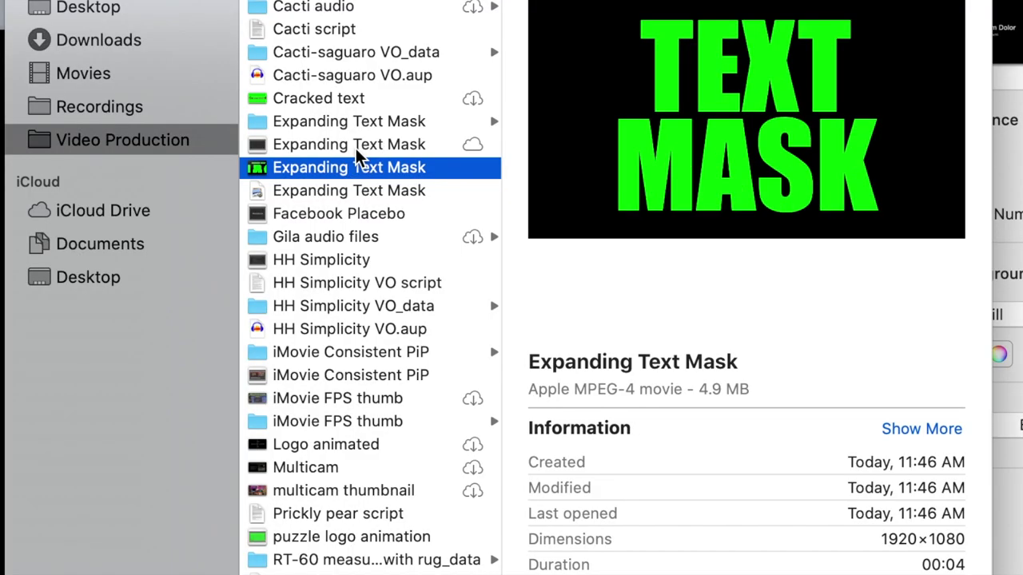
pyautogui.click(468, 184)
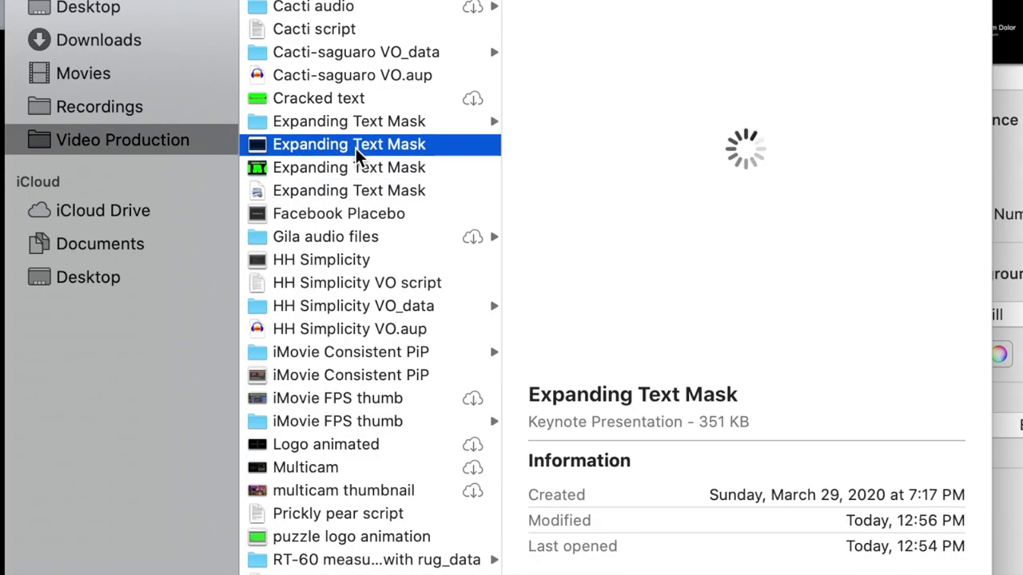
pyautogui.click(354, 191)
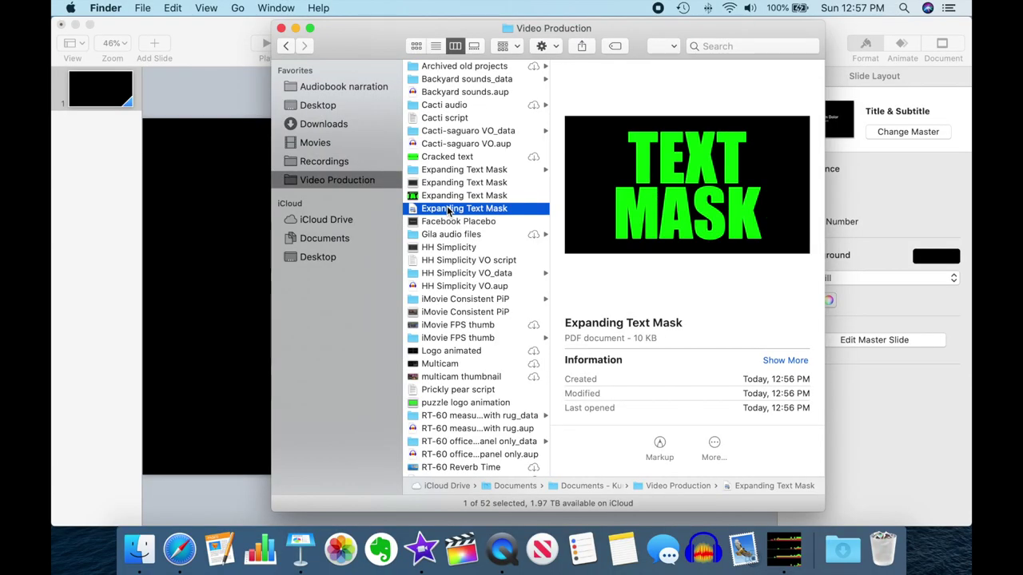
pyautogui.press('Return')
pyautogui.moveTo(368, 246); pyautogui.dragTo(228, 293)
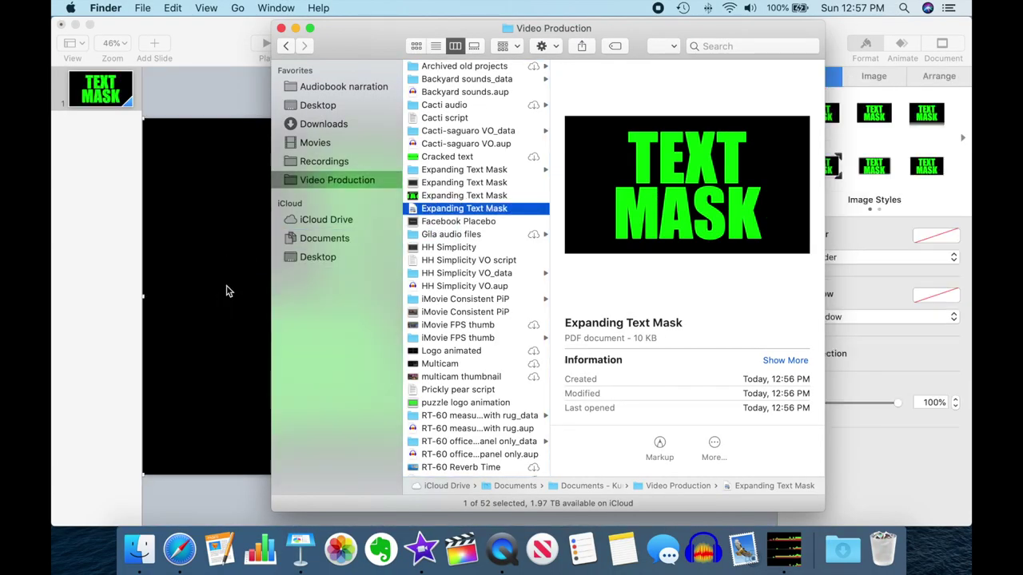
pyautogui.click(226, 291)
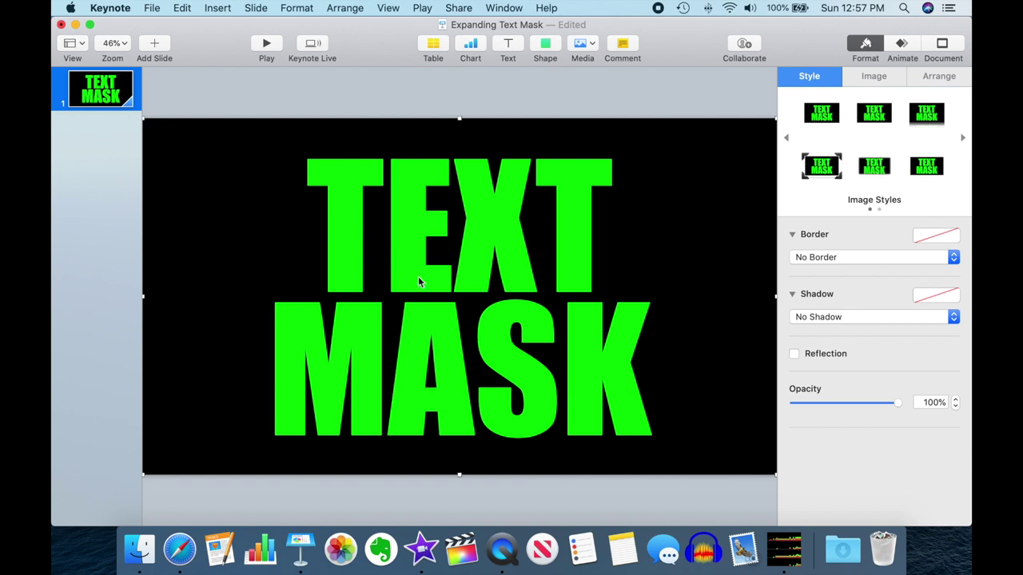
# Review the image options of the placed Expanding Text Mask PDF.
pyautogui.click(864, 77)
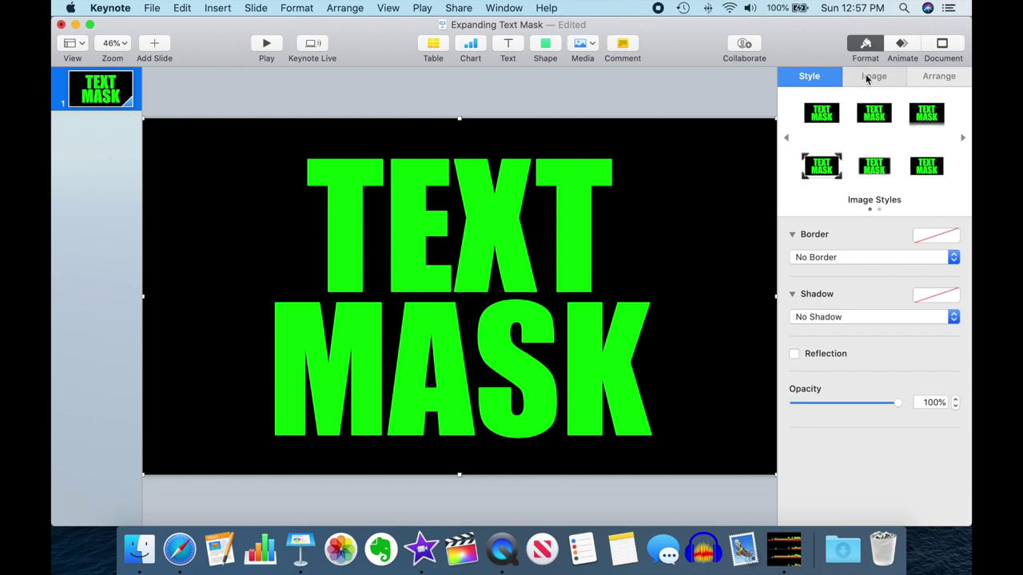
pyautogui.click(931, 78)
pyautogui.click(874, 78)
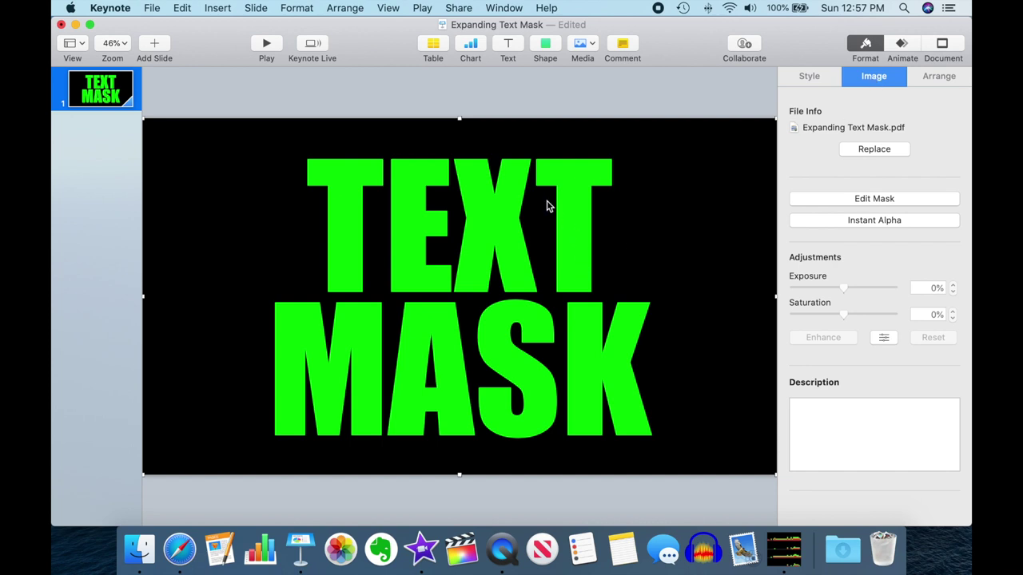
# Duplicate the TEXT MASK slide to create a second slide.
pyautogui.click(388, 9)
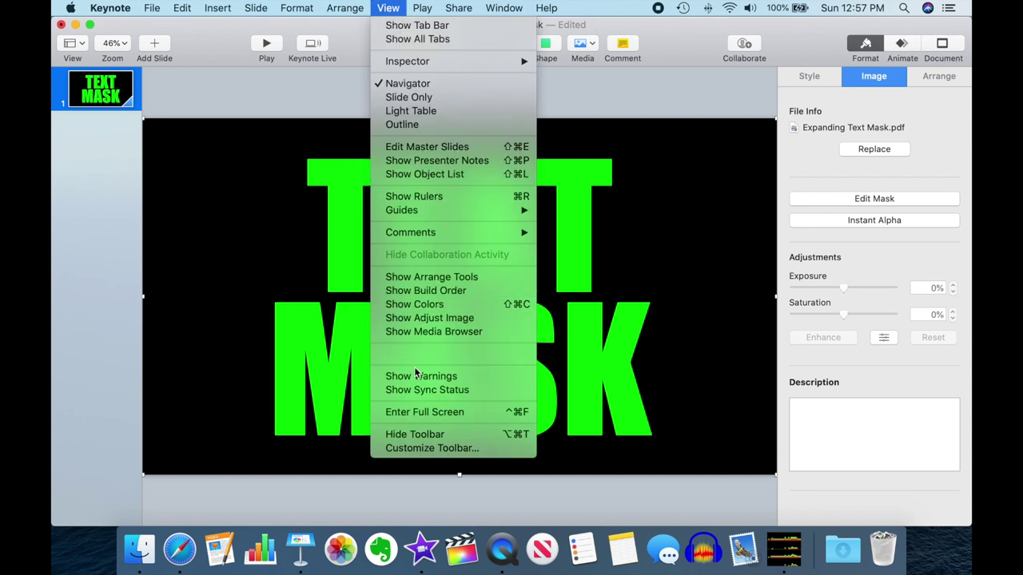
pyautogui.moveTo(419, 356)
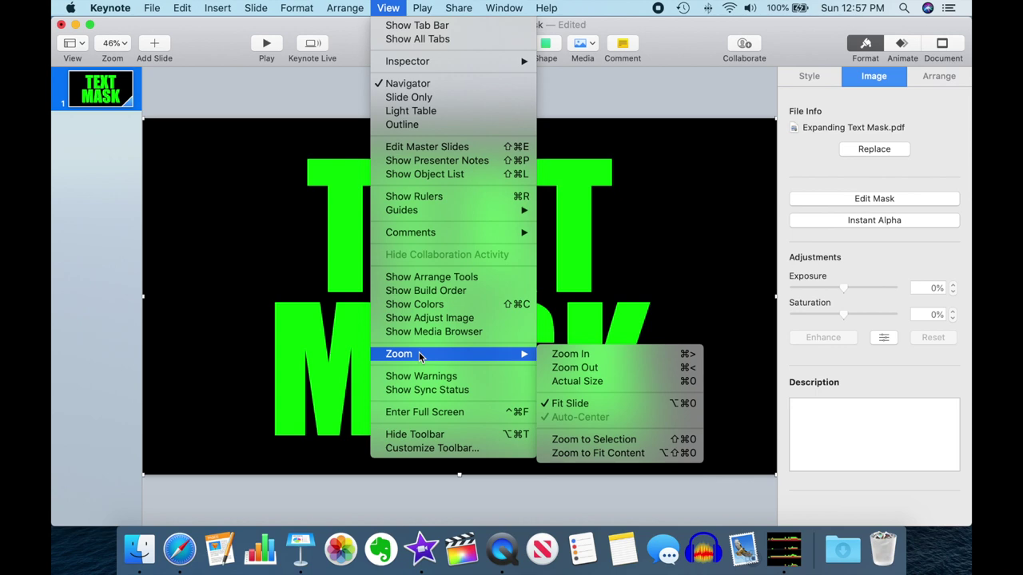
pyautogui.click(596, 369)
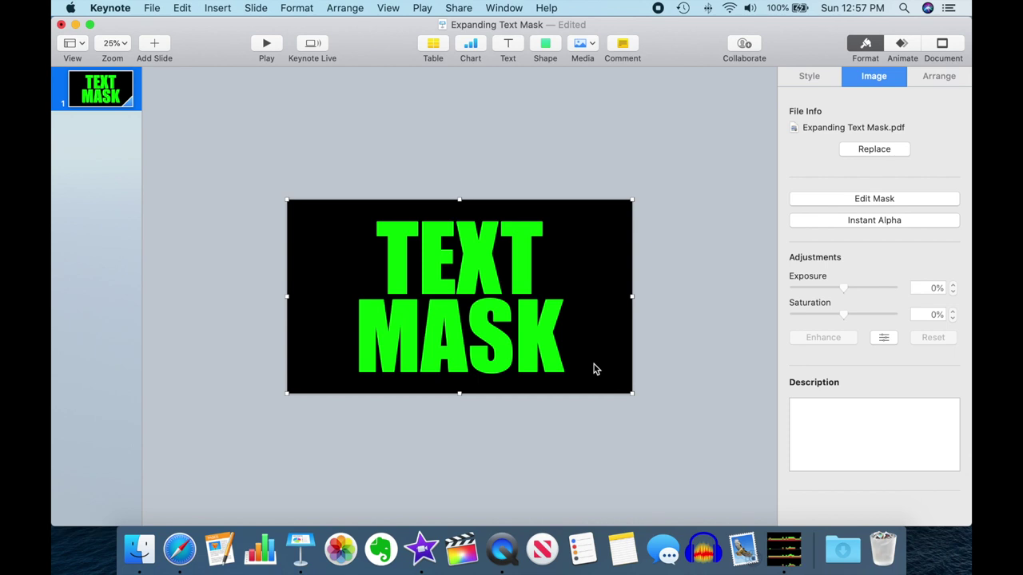
pyautogui.press('super+shift+comma')
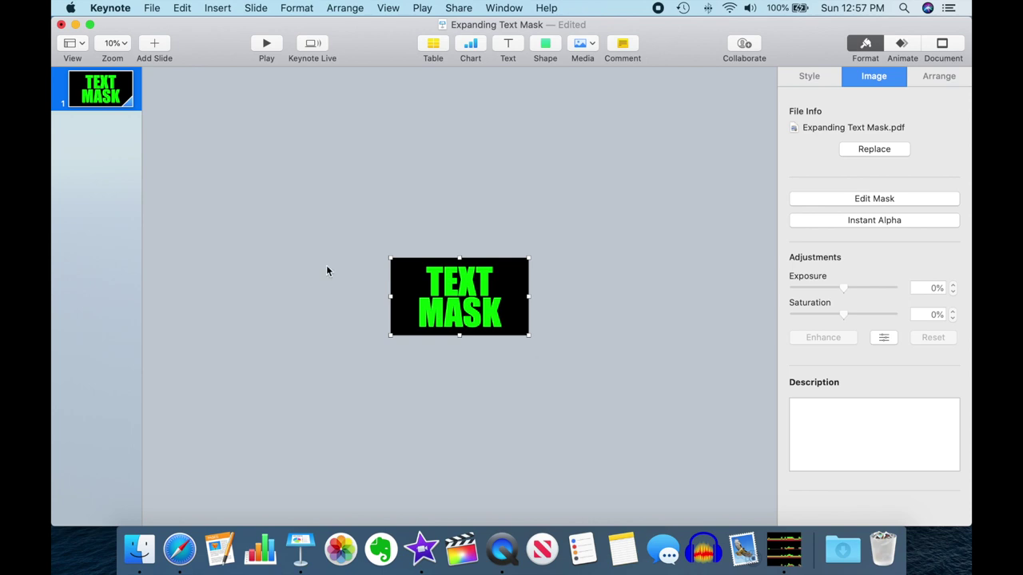
pyautogui.click(120, 95)
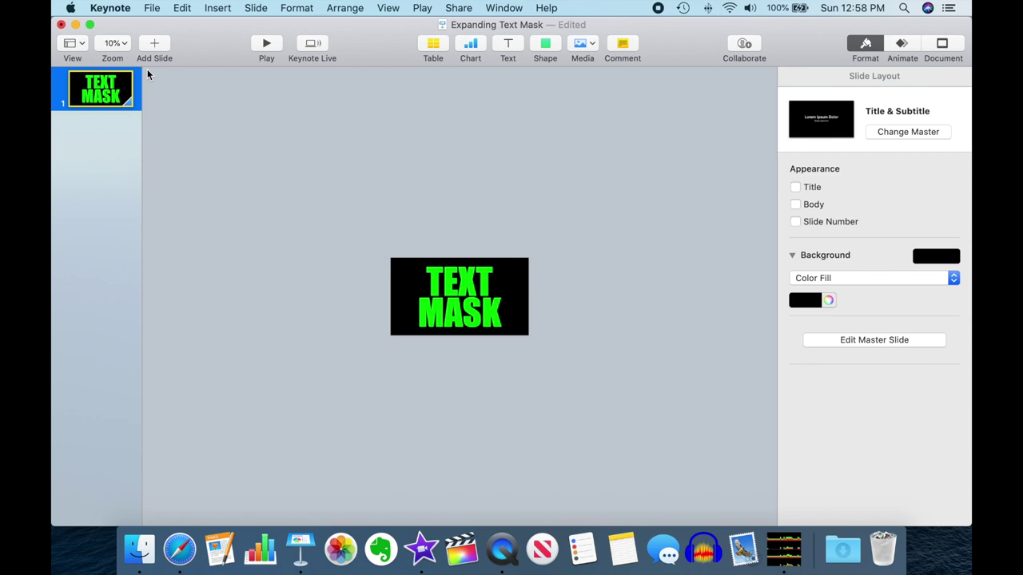
pyautogui.press('super+d')
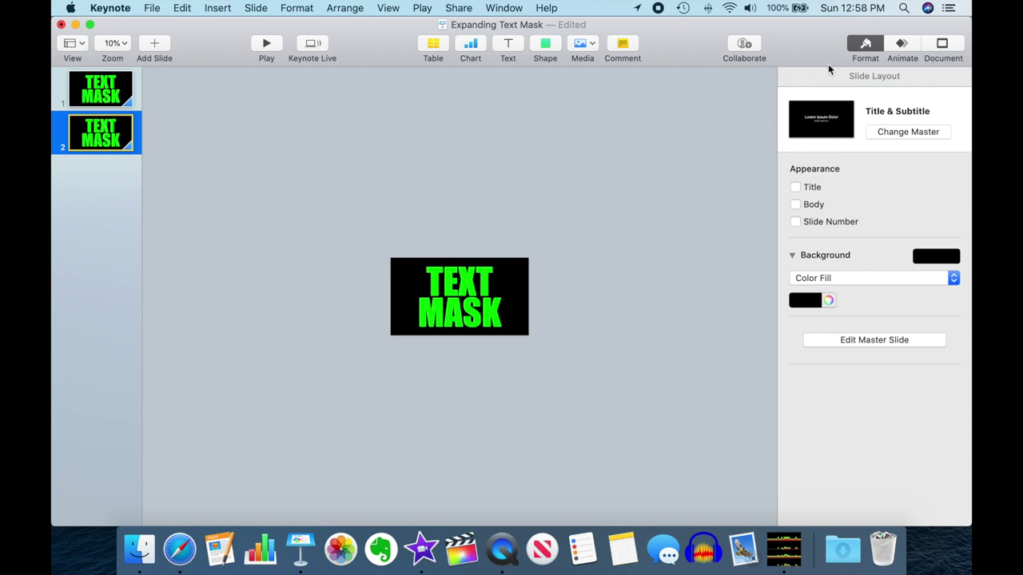
# Remove the Magic Move transition from the duplicated slide 2.
pyautogui.click(900, 46)
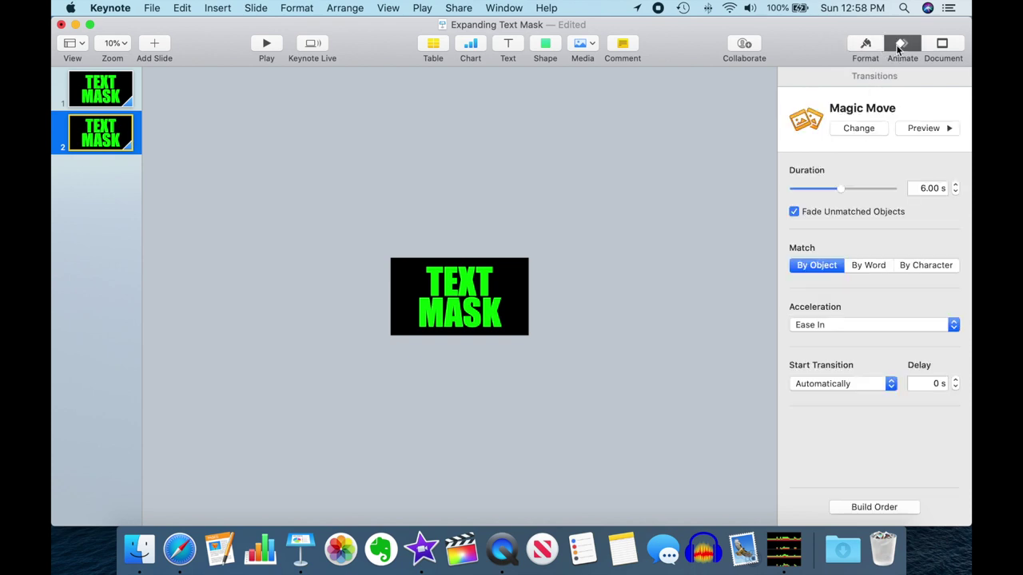
pyautogui.click(869, 128)
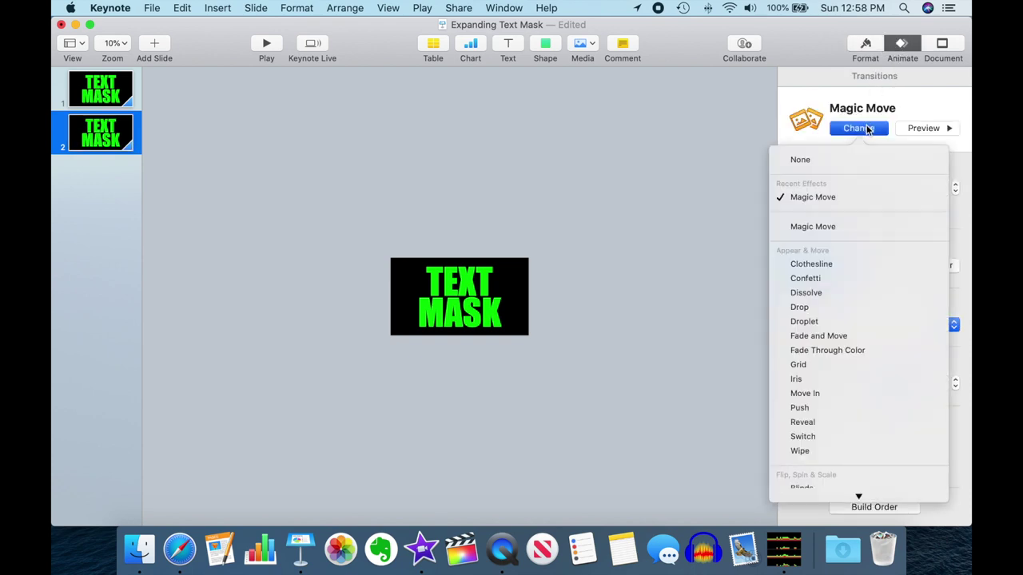
pyautogui.click(819, 160)
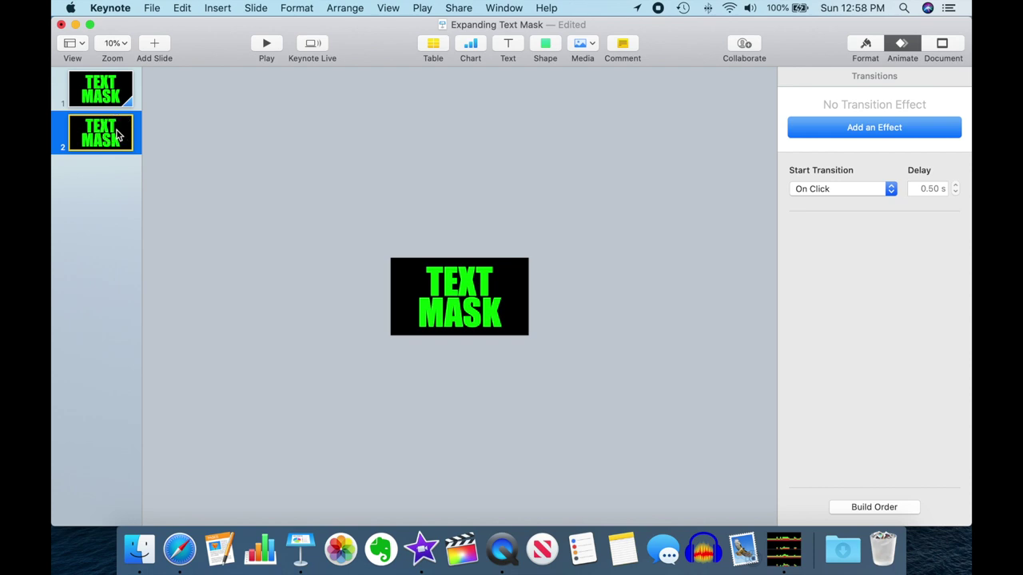
# Enlarge slide 2's text image far beyond the slide edges and position it with the upper part of the letter A over the slide.
pyautogui.click(451, 300)
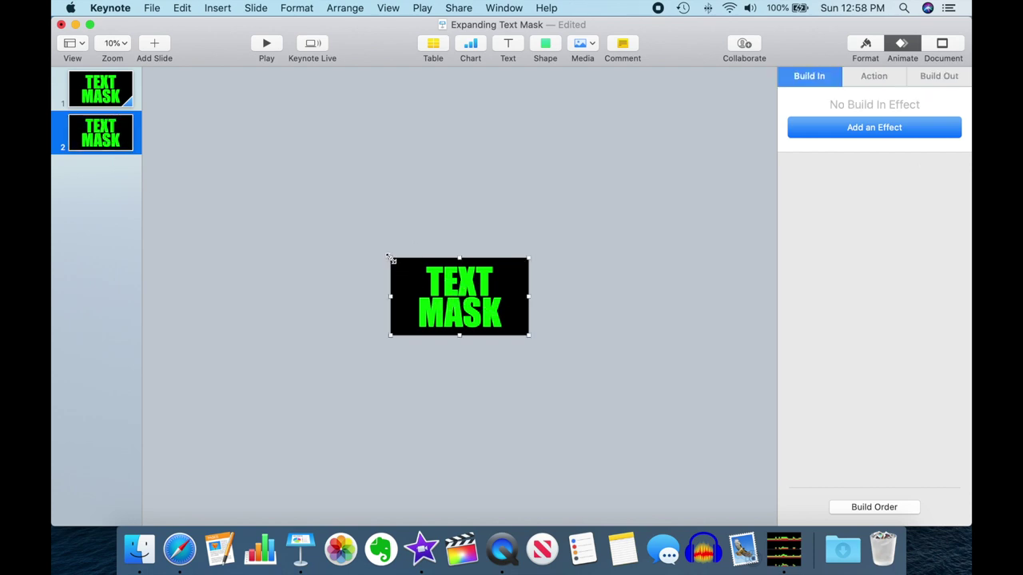
pyautogui.moveTo(391, 259); pyautogui.dragTo(202, 58)
pyautogui.moveTo(527, 332); pyautogui.dragTo(745, 531)
pyautogui.moveTo(159, 128); pyautogui.dragTo(148, 113)
pyautogui.moveTo(576, 390); pyautogui.dragTo(604, 378)
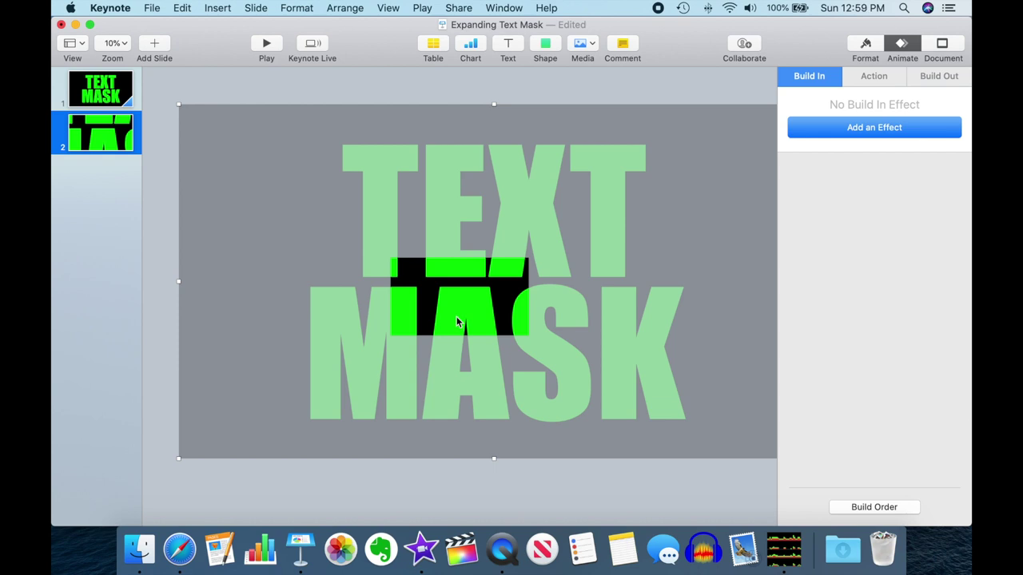
# Duplicate slide 2 and crop the copy's image to a frame just outside the slide edges.
pyautogui.click(90, 138)
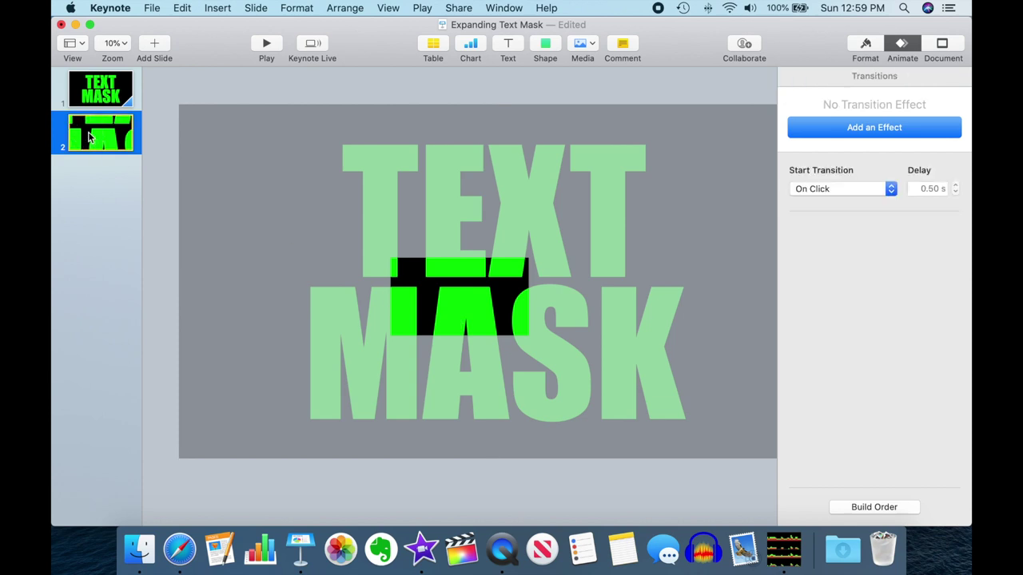
pyautogui.press('super+d')
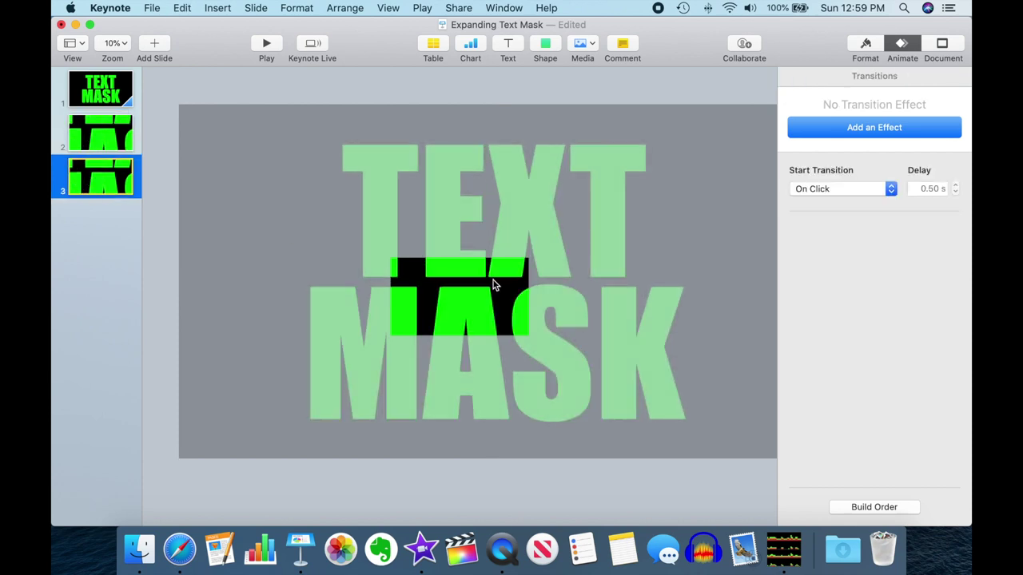
pyautogui.click(401, 382)
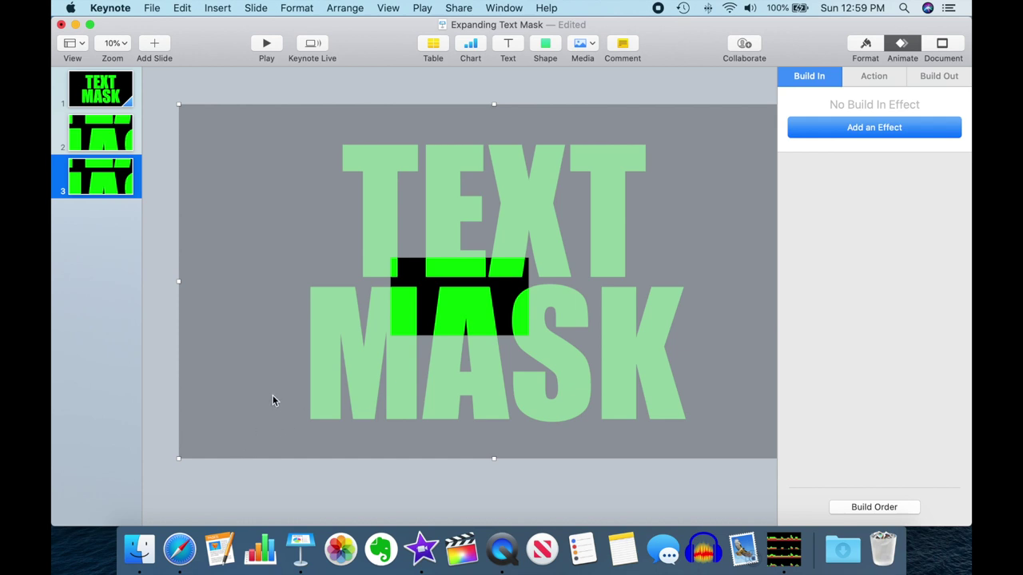
pyautogui.doubleClick(315, 376)
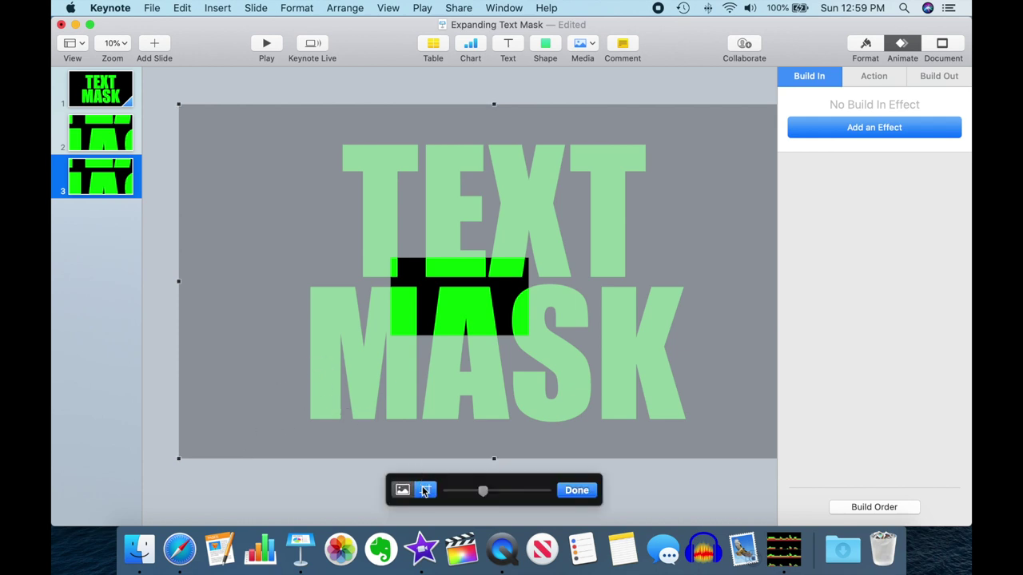
pyautogui.moveTo(177, 457); pyautogui.dragTo(385, 341)
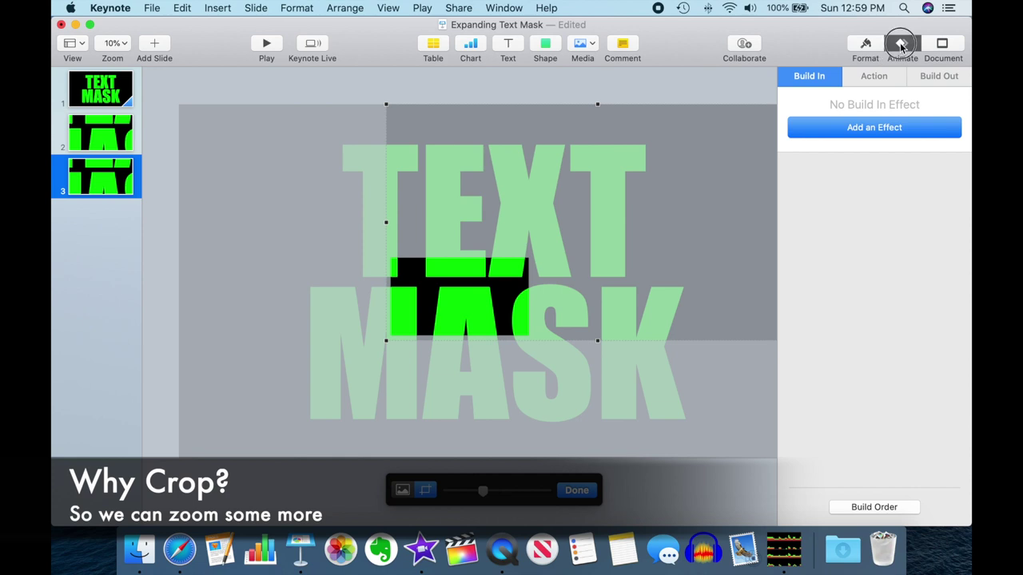
pyautogui.click(902, 44)
pyautogui.moveTo(907, 104); pyautogui.dragTo(630, 251)
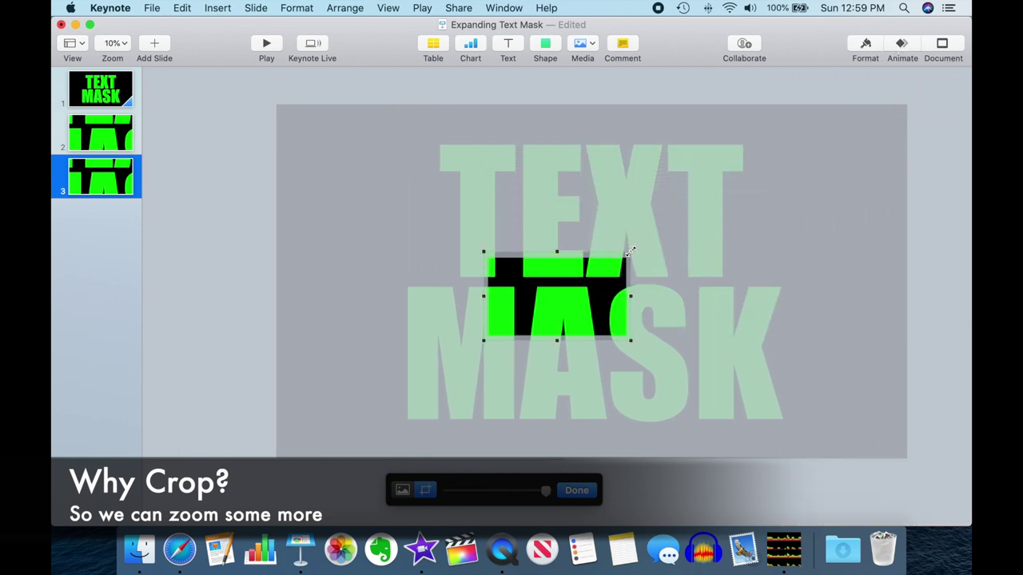
pyautogui.click(585, 490)
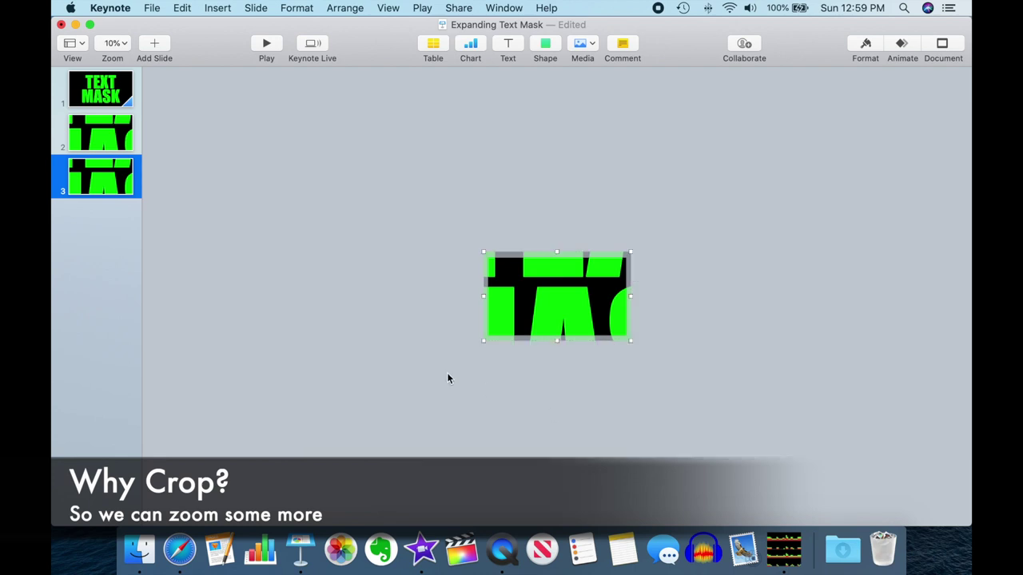
# Duplicate slide 3 with the cropped image and select the copy, slide 4.
pyautogui.click(112, 177)
pyautogui.press('super+d')
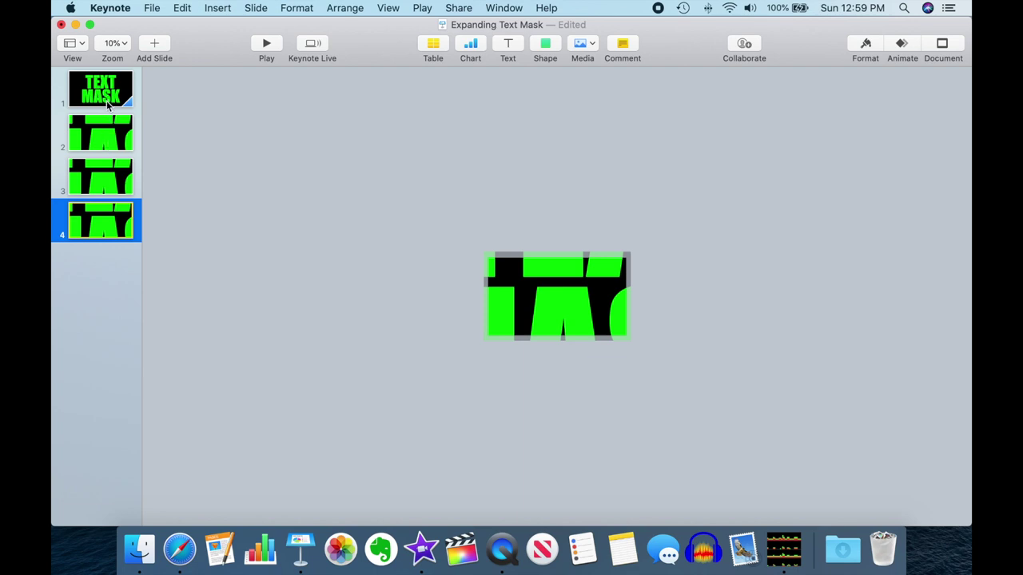
pyautogui.click(107, 173)
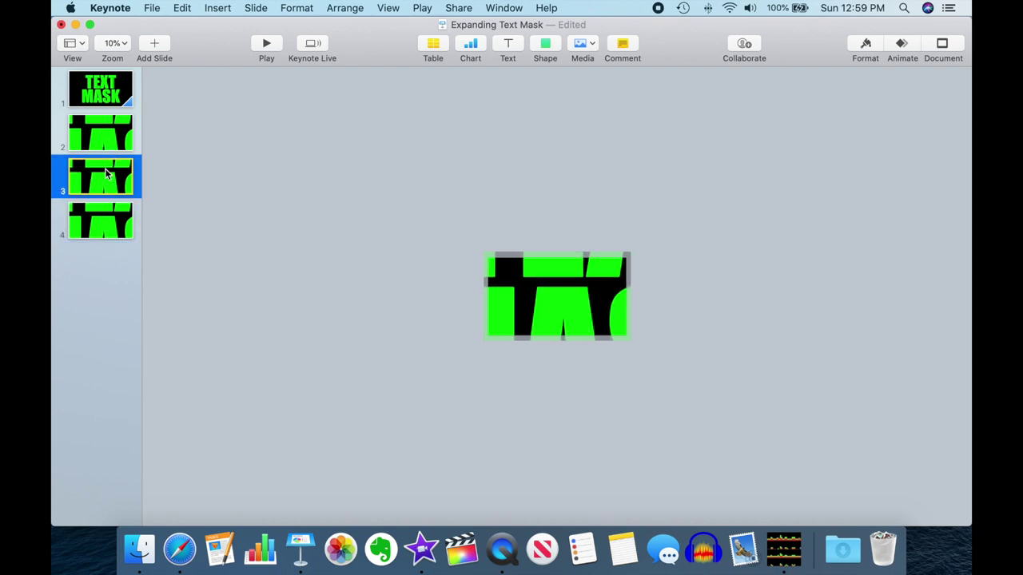
pyautogui.click(103, 213)
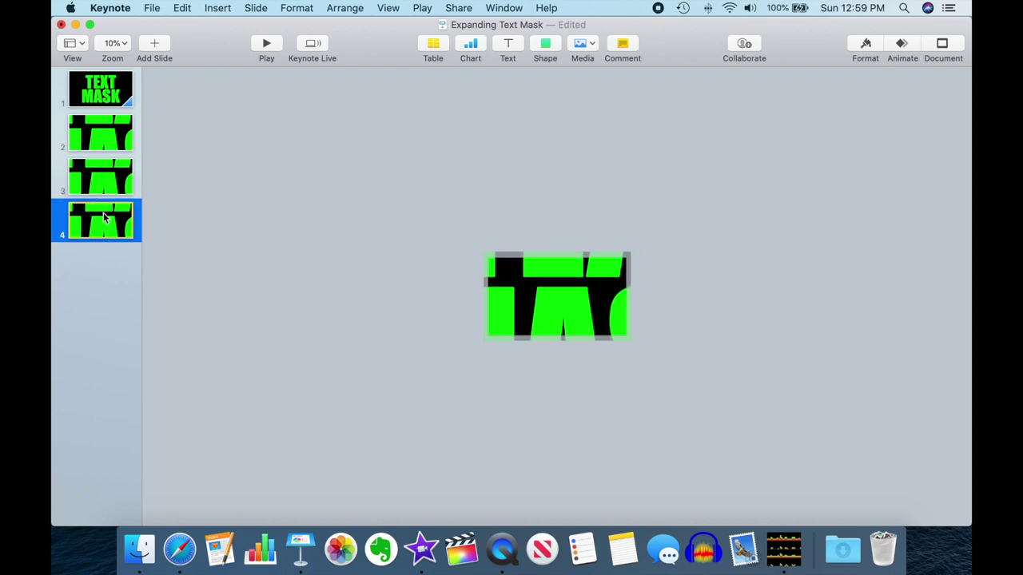
# Enlarge and reposition the cropped image on slide 4 until the green of the letter A fills the whole slide.
pyautogui.click(561, 301)
pyautogui.moveTo(484, 253); pyautogui.dragTo(296, 116)
pyautogui.moveTo(630, 338); pyautogui.dragTo(783, 413)
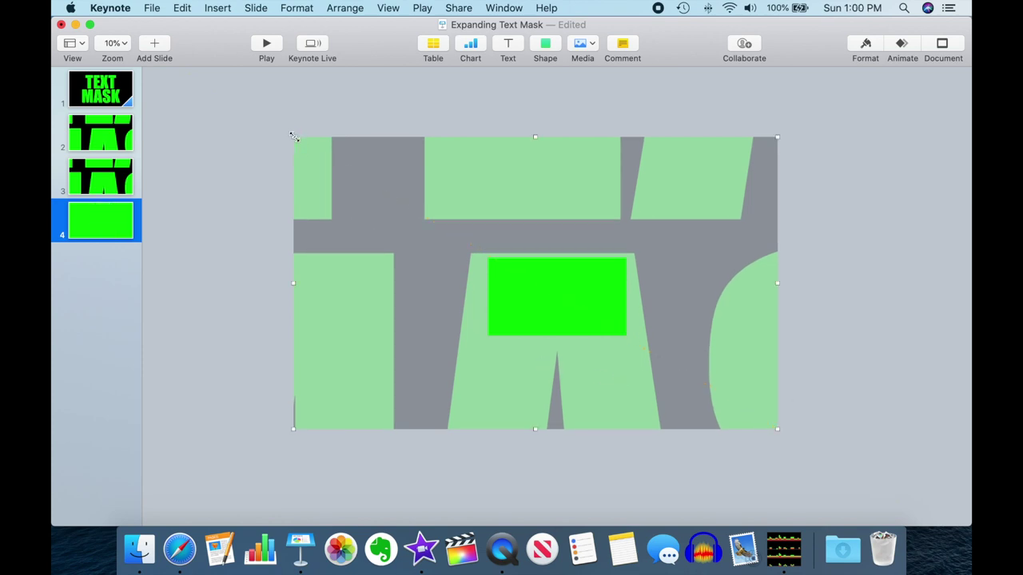
pyautogui.moveTo(293, 136); pyautogui.dragTo(311, 147)
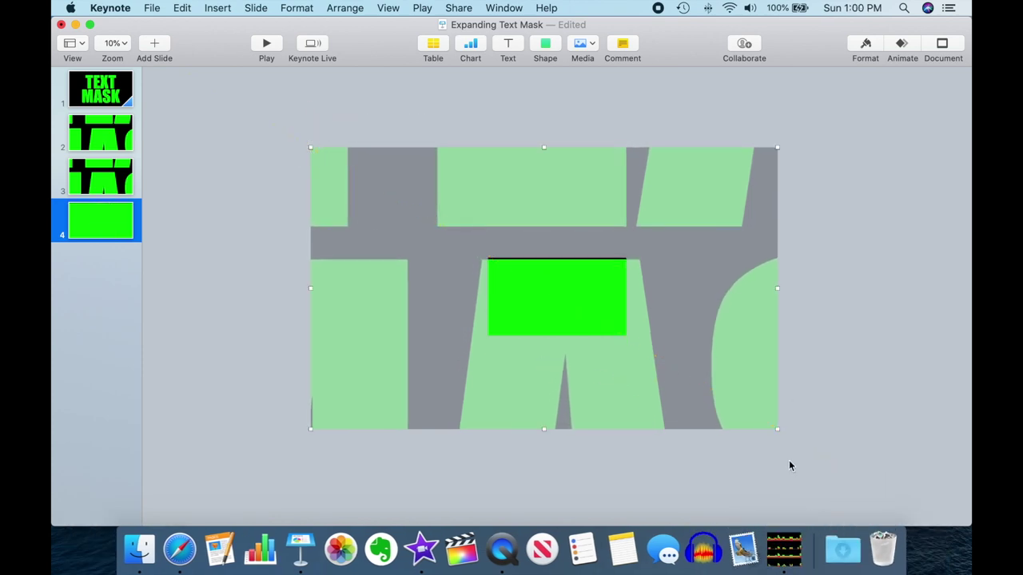
pyautogui.moveTo(748, 387); pyautogui.dragTo(746, 376)
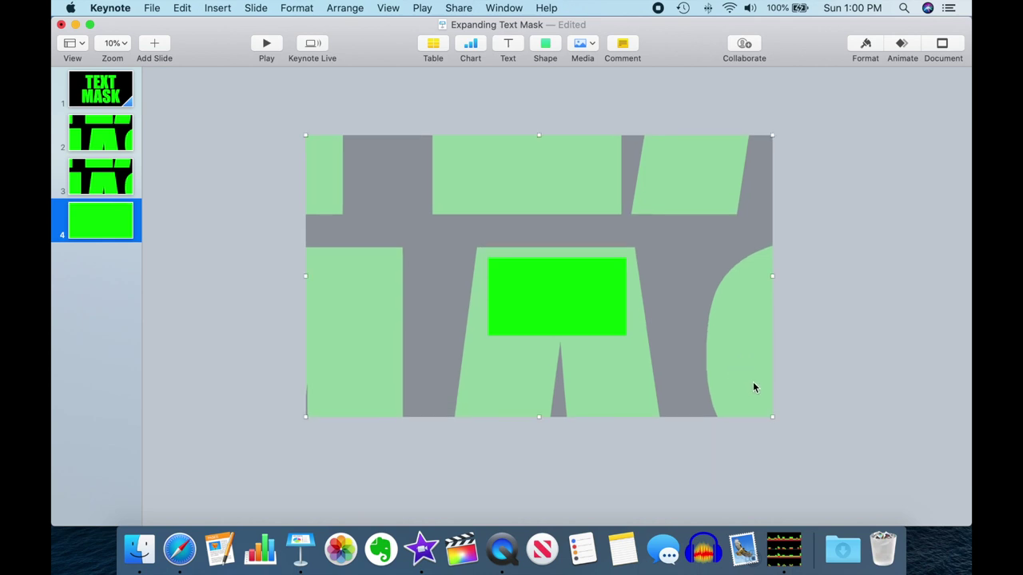
# Add a Magic Move transition to slide 3 with a duration of 6.00 s, like slide 1's, and Ease Out acceleration.
pyautogui.click(120, 94)
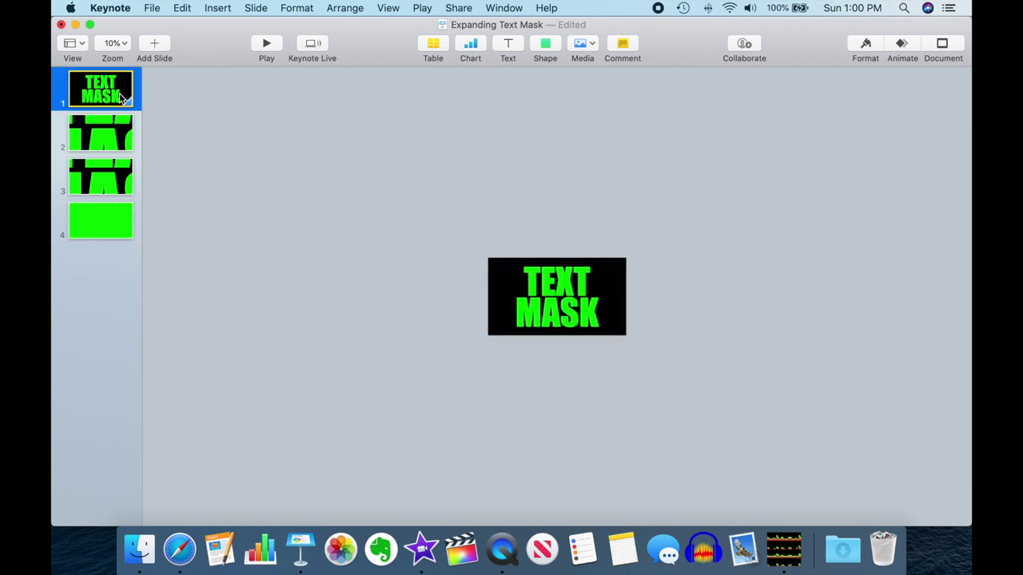
pyautogui.click(901, 46)
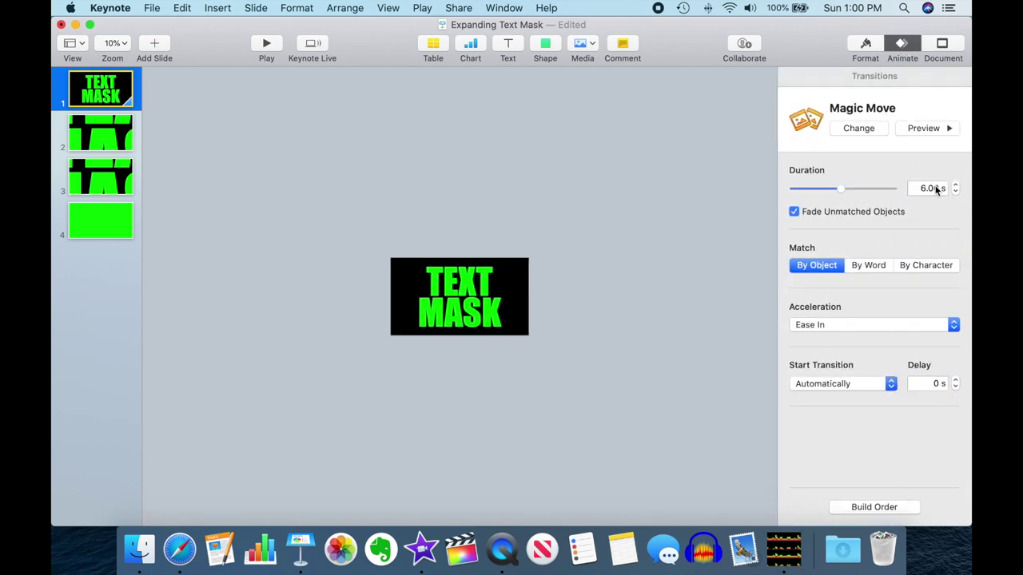
pyautogui.click(130, 182)
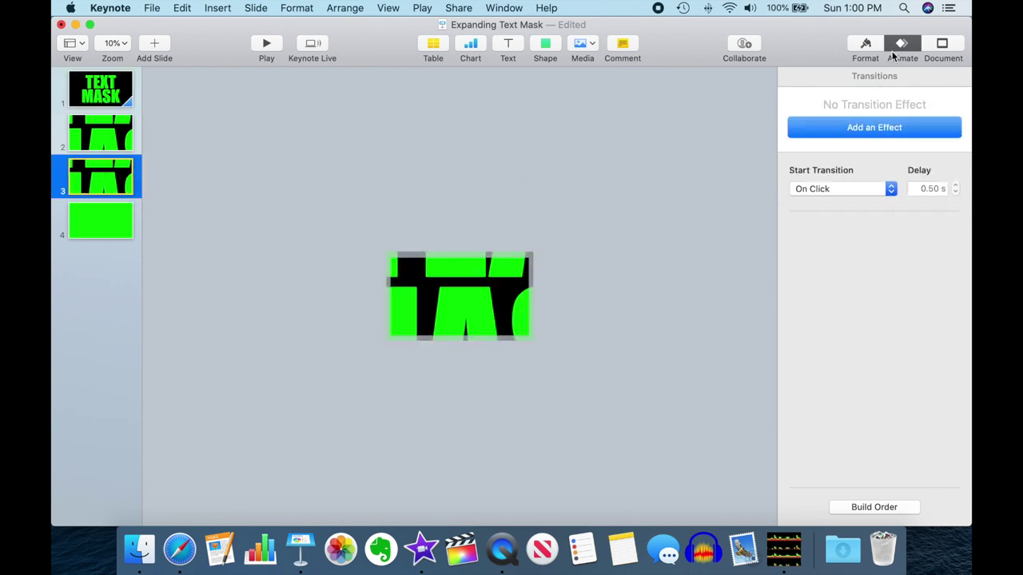
pyautogui.click(895, 129)
pyautogui.click(844, 197)
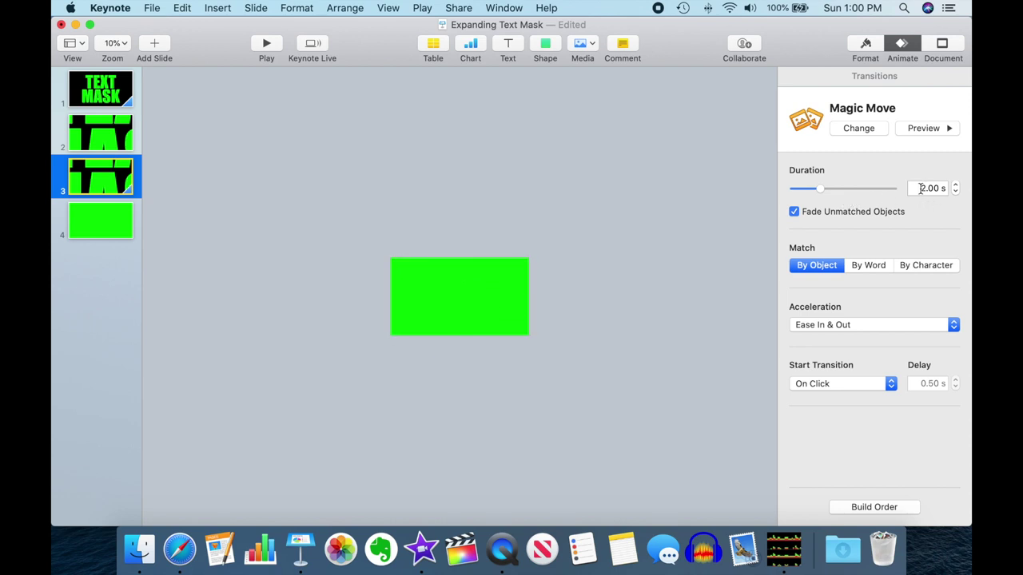
pyautogui.click(924, 189)
pyautogui.write('60')
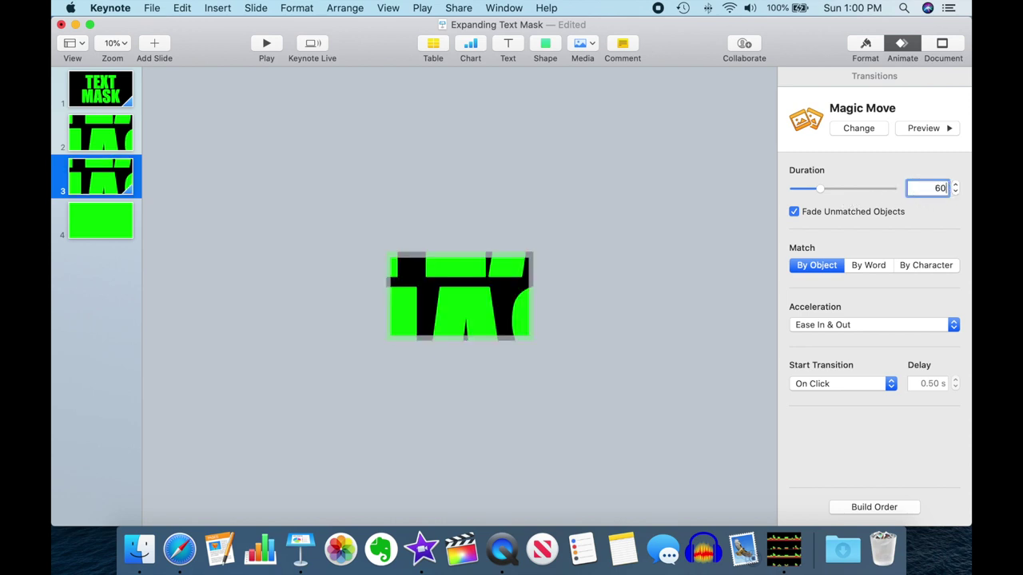
pyautogui.press('Tab')
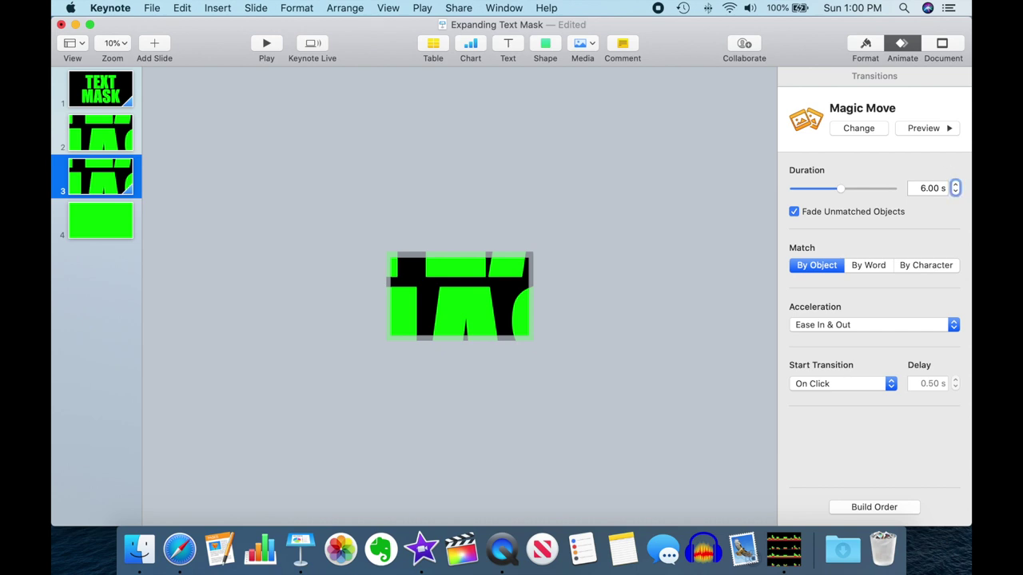
pyautogui.click(955, 325)
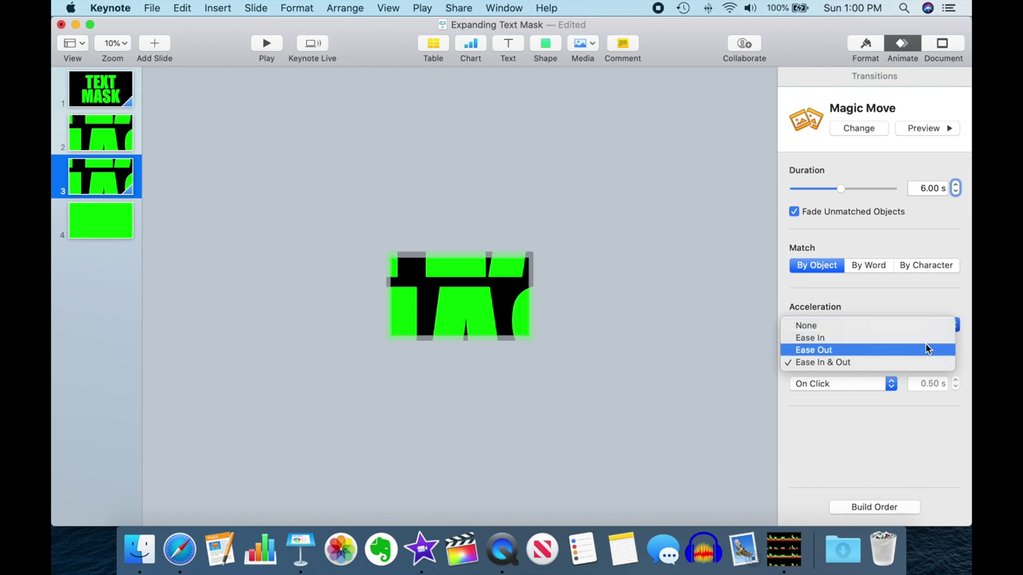
pyautogui.click(926, 349)
# Set slide 3's Magic Move transition to start automatically with a delay of 0 s, like slide 1's, and review the four slides.
pyautogui.click(119, 93)
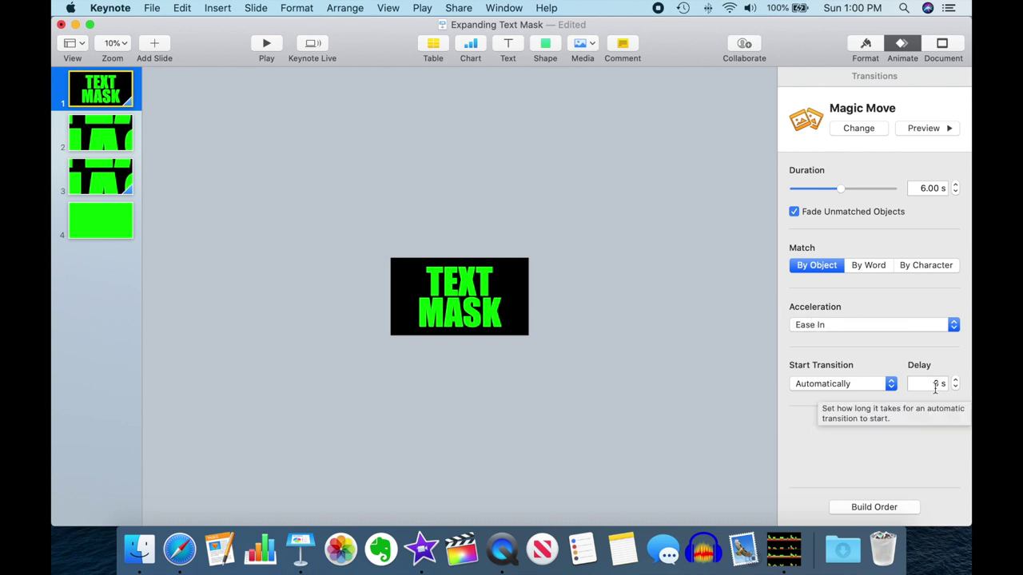
pyautogui.click(116, 180)
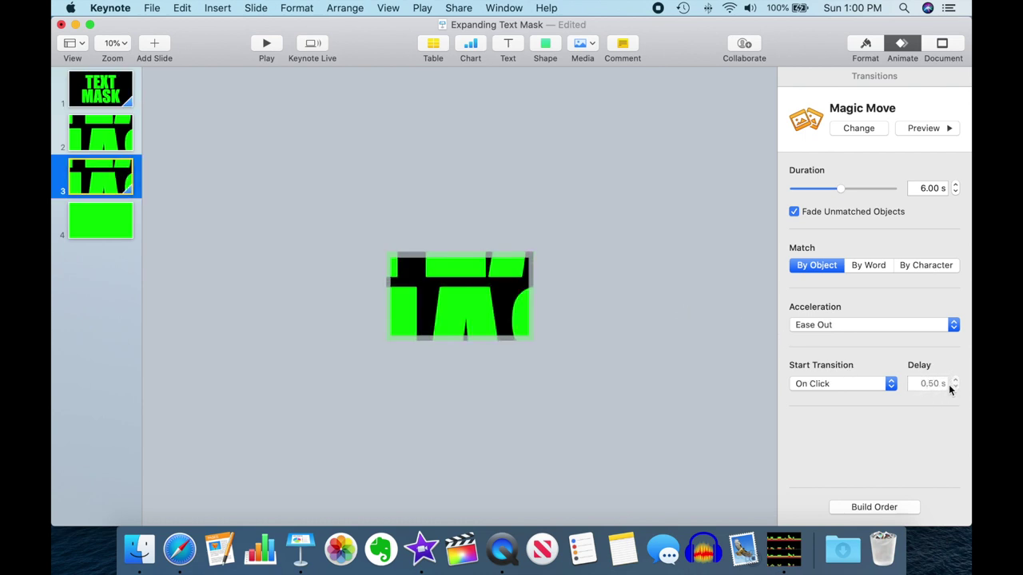
pyautogui.click(887, 388)
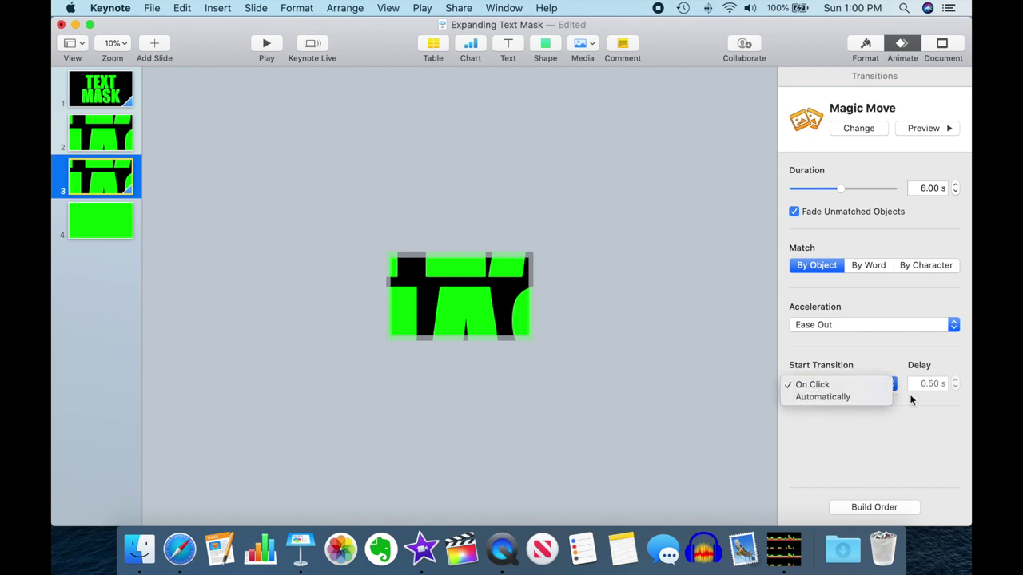
pyautogui.click(879, 398)
pyautogui.click(955, 388)
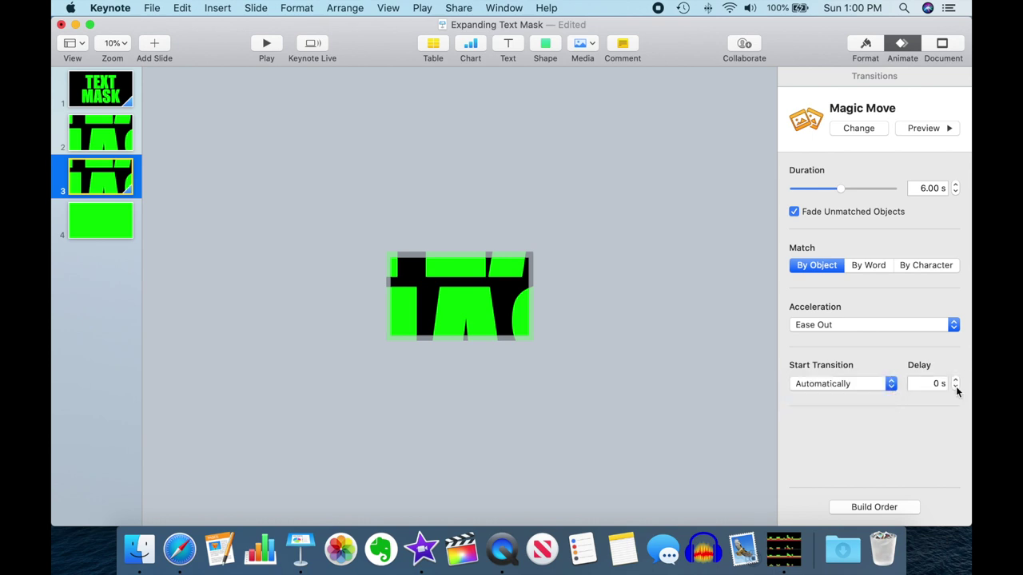
pyautogui.click(109, 93)
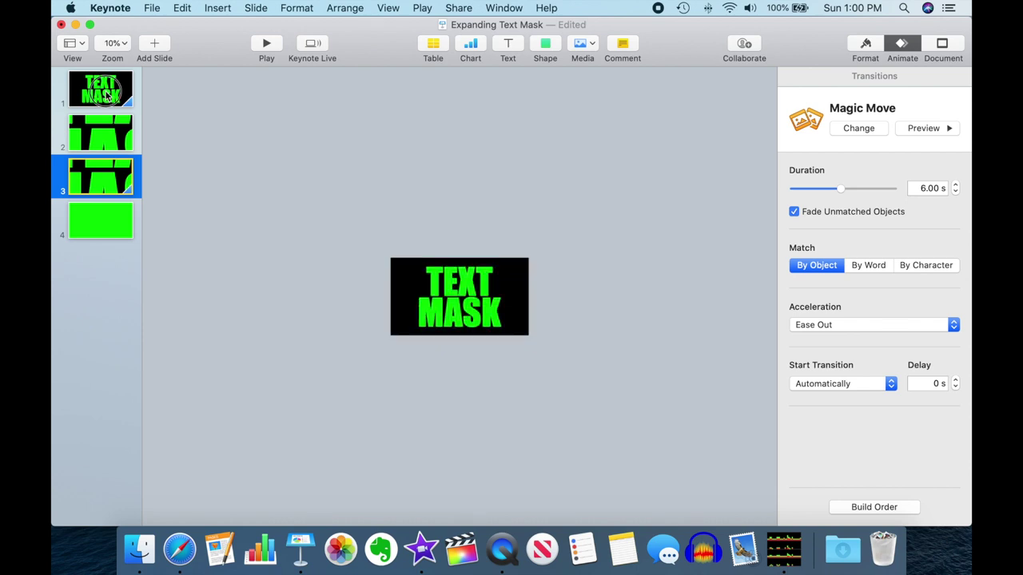
pyautogui.click(102, 132)
pyautogui.click(117, 176)
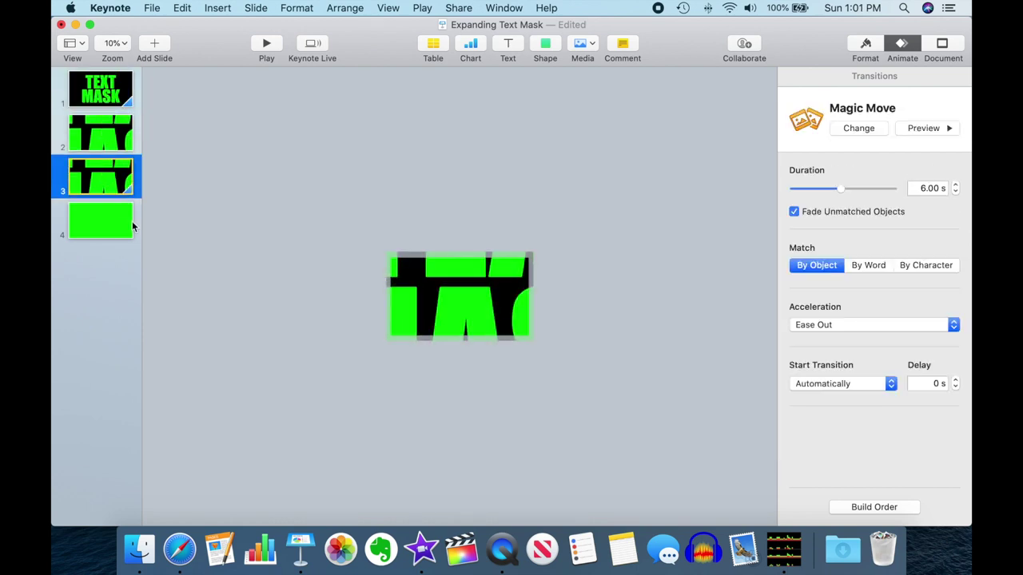
pyautogui.click(121, 227)
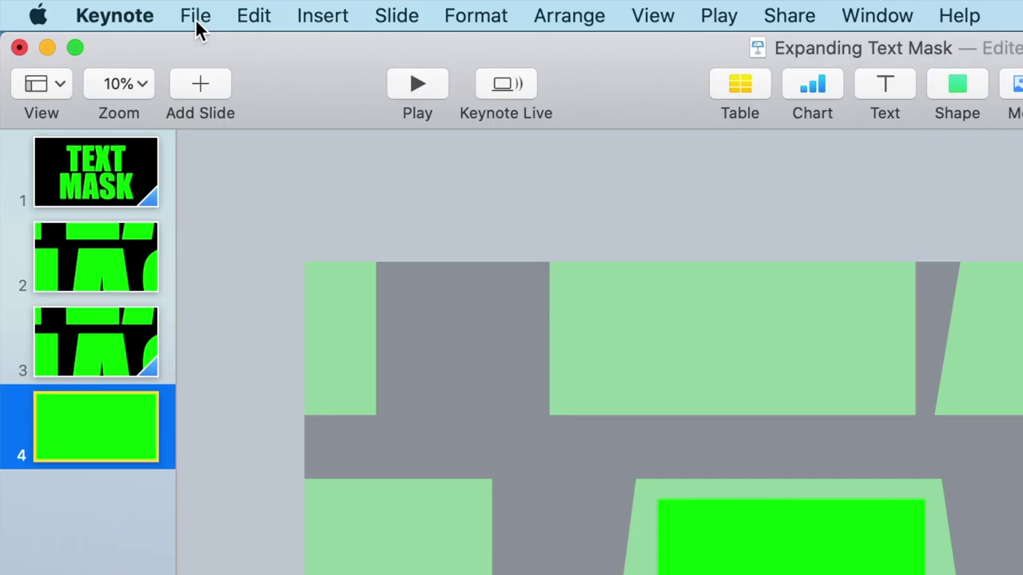
# Set up a self-playing movie export of all slides with 0 seconds between slides and between builds at 1080p resolution.
pyautogui.click(151, 9)
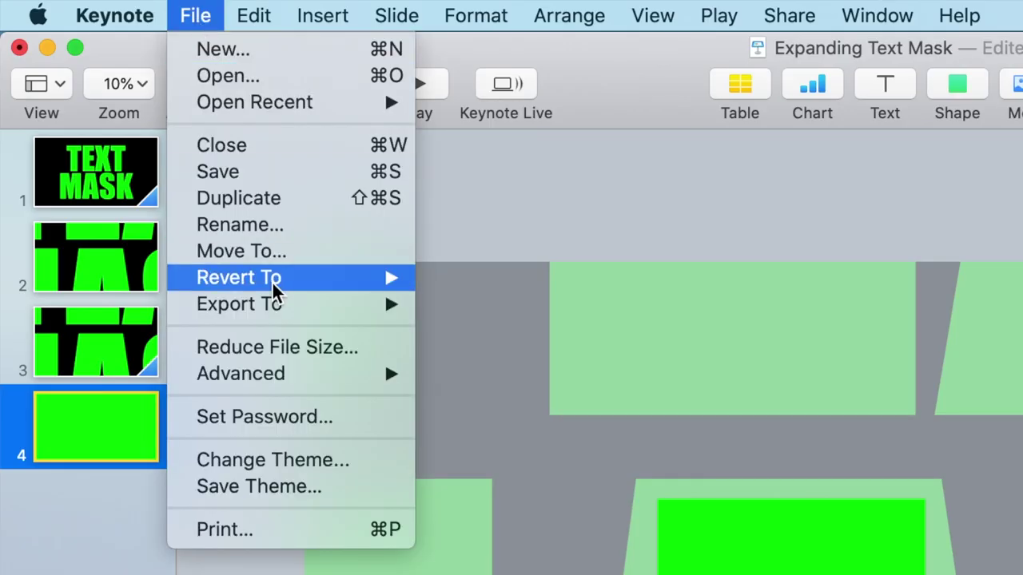
pyautogui.moveTo(276, 303)
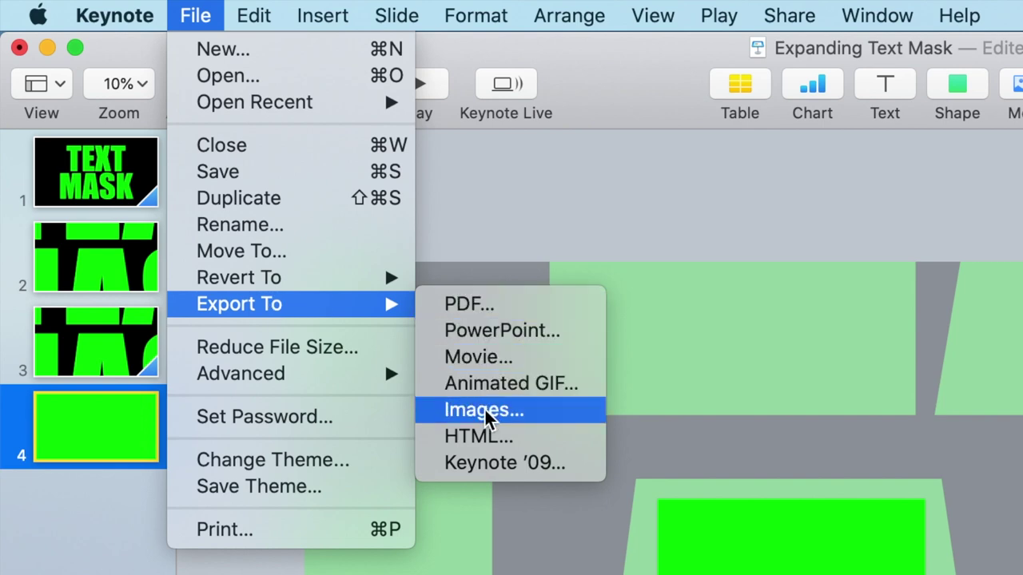
pyautogui.click(489, 363)
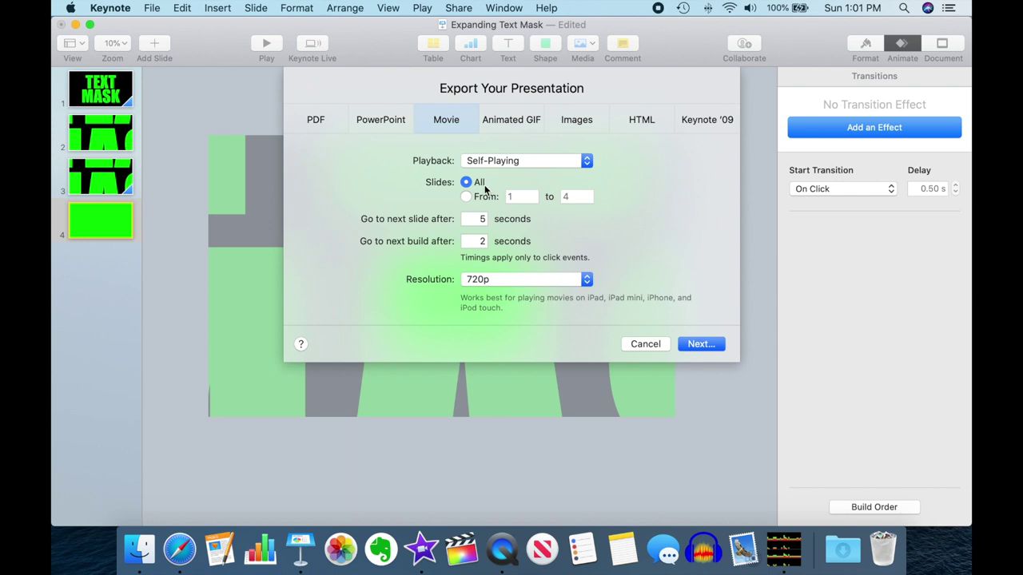
pyautogui.click(483, 218)
pyautogui.write('0')
pyautogui.press('Tab')
pyautogui.click(586, 281)
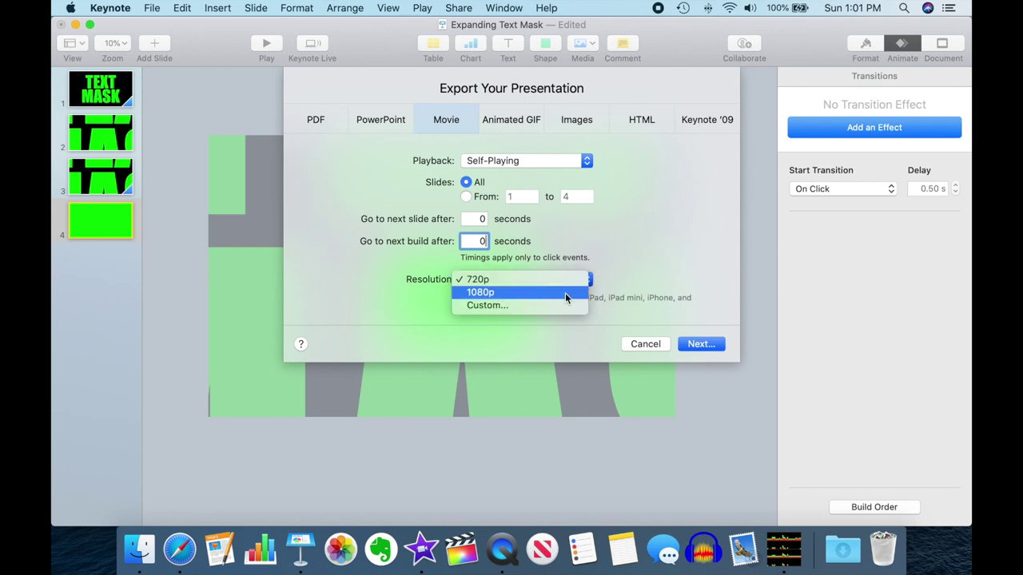
pyautogui.click(565, 292)
# Export the movie as Expanding Text Mask to the Video Production folder, replacing the existing file.
pyautogui.click(700, 344)
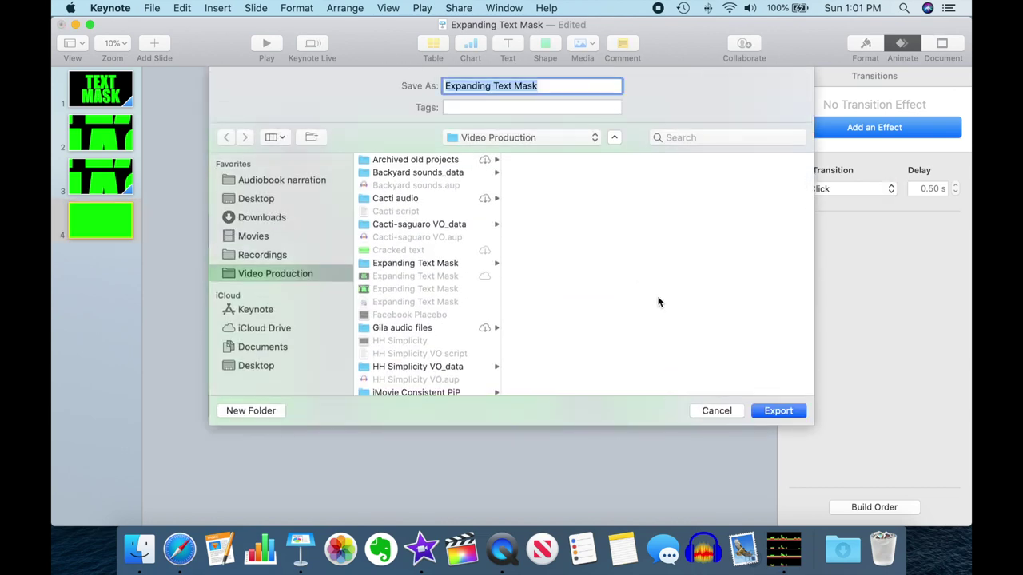
pyautogui.click(773, 414)
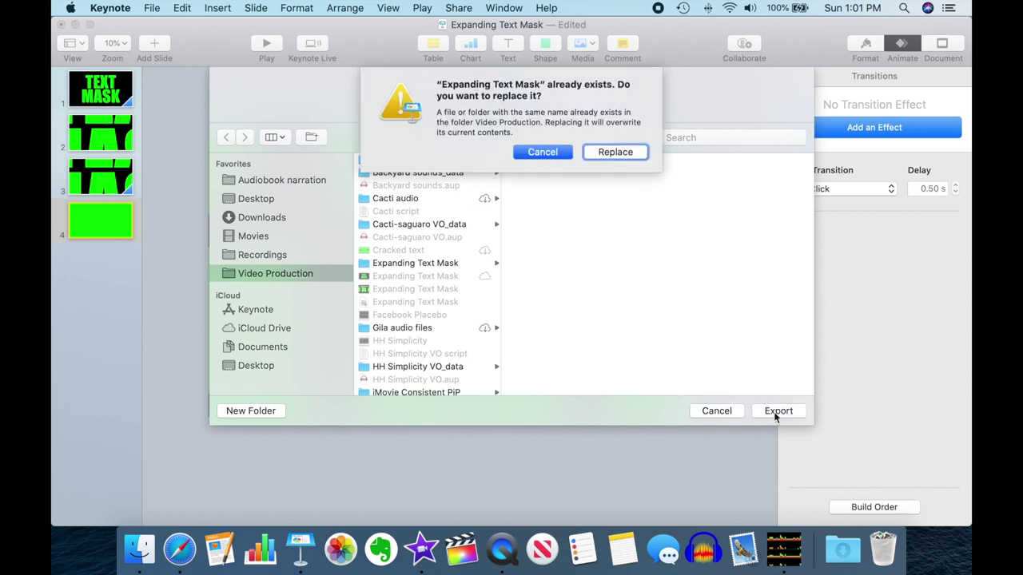
pyautogui.click(613, 153)
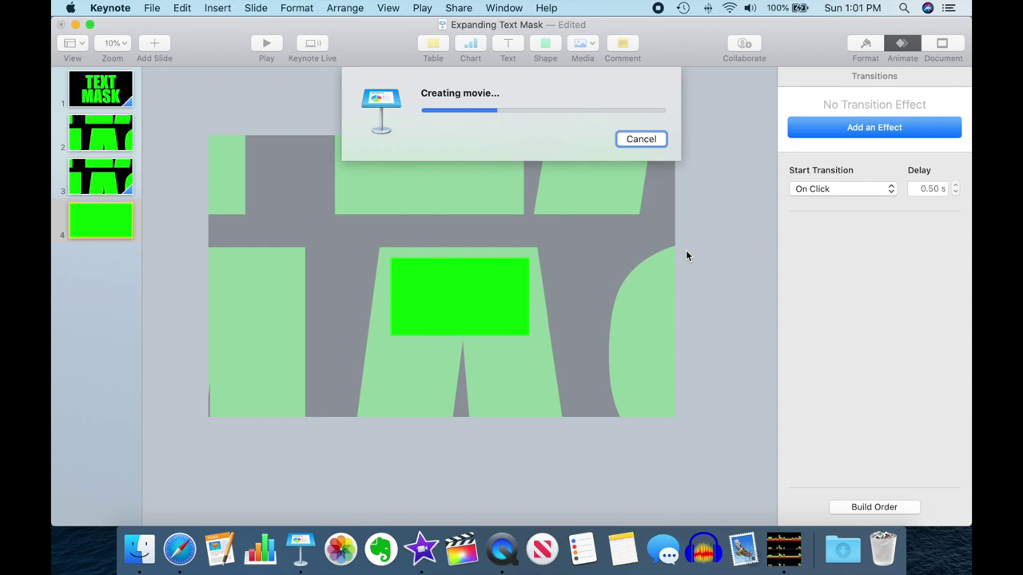
# Switch to Finder, preview the exported Expanding Text Mask movie in the Video Production folder, and close the Finder window.
pyautogui.click(139, 548)
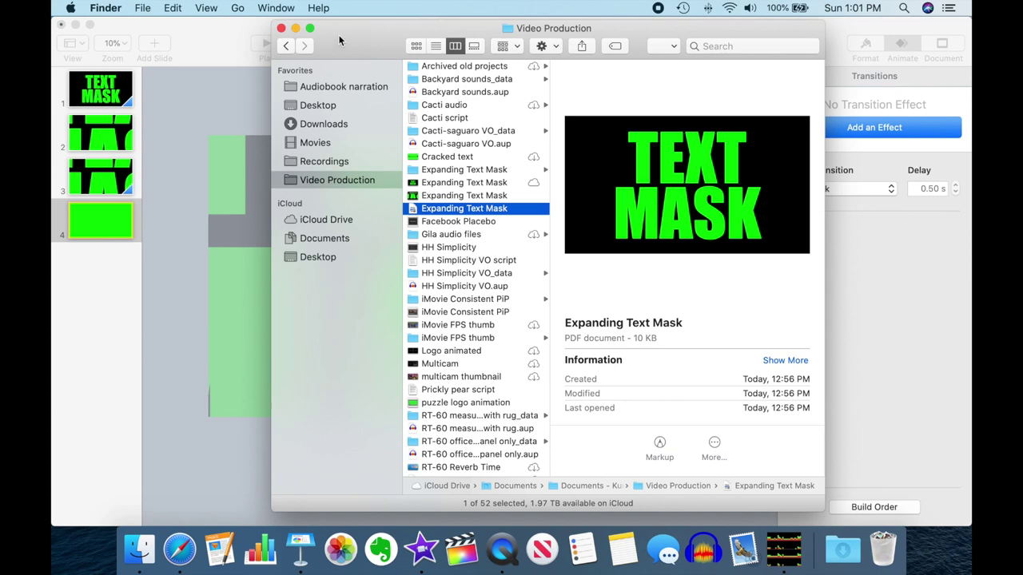
pyautogui.moveTo(347, 28); pyautogui.dragTo(614, 225)
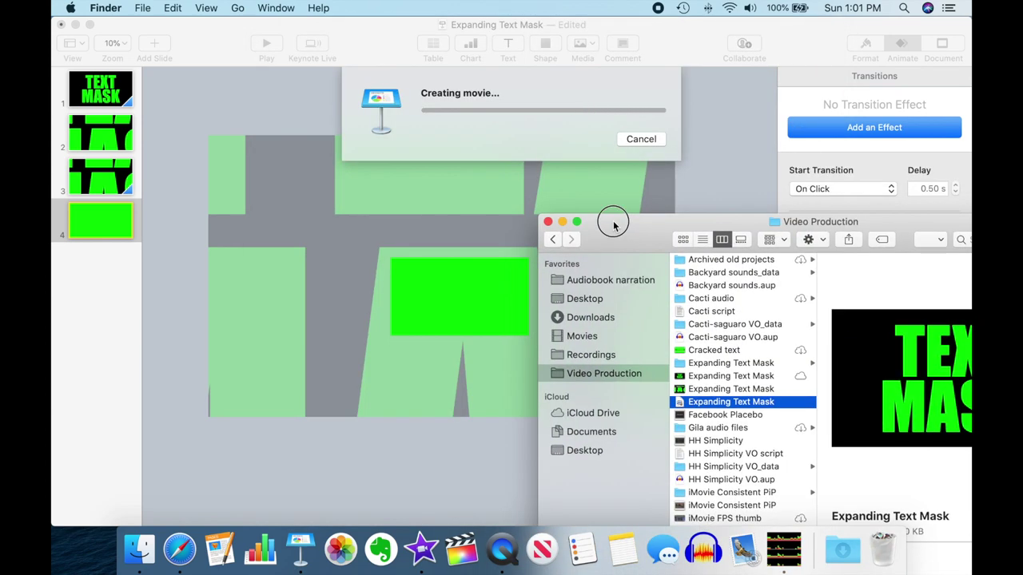
pyautogui.moveTo(614, 224); pyautogui.dragTo(272, 24)
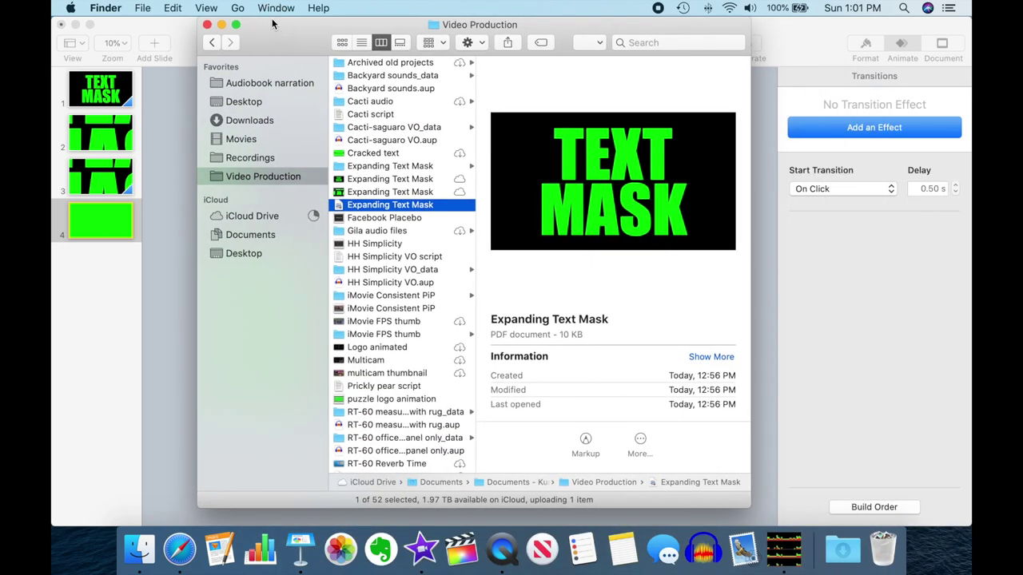
pyautogui.click(366, 196)
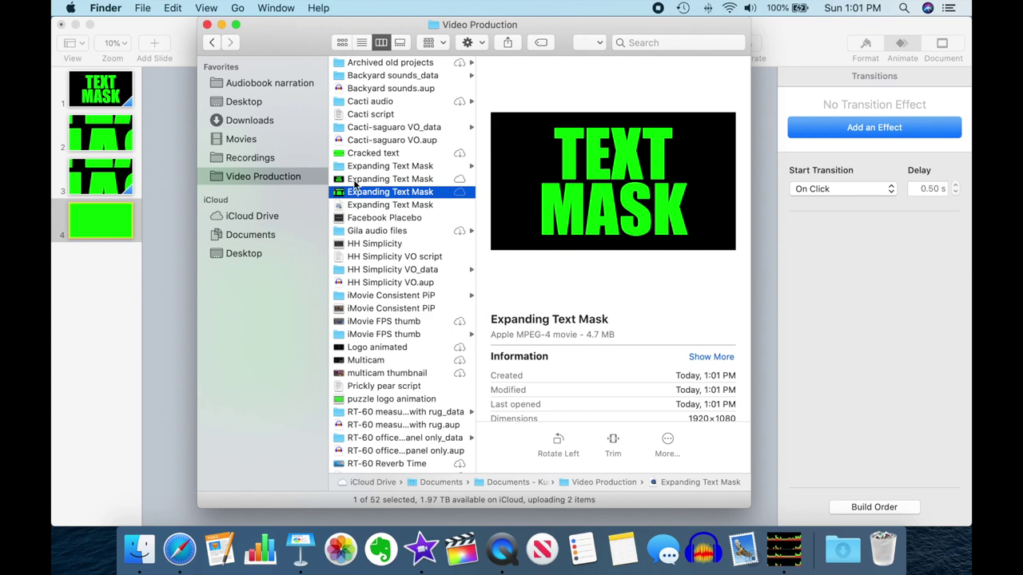
pyautogui.press('space')
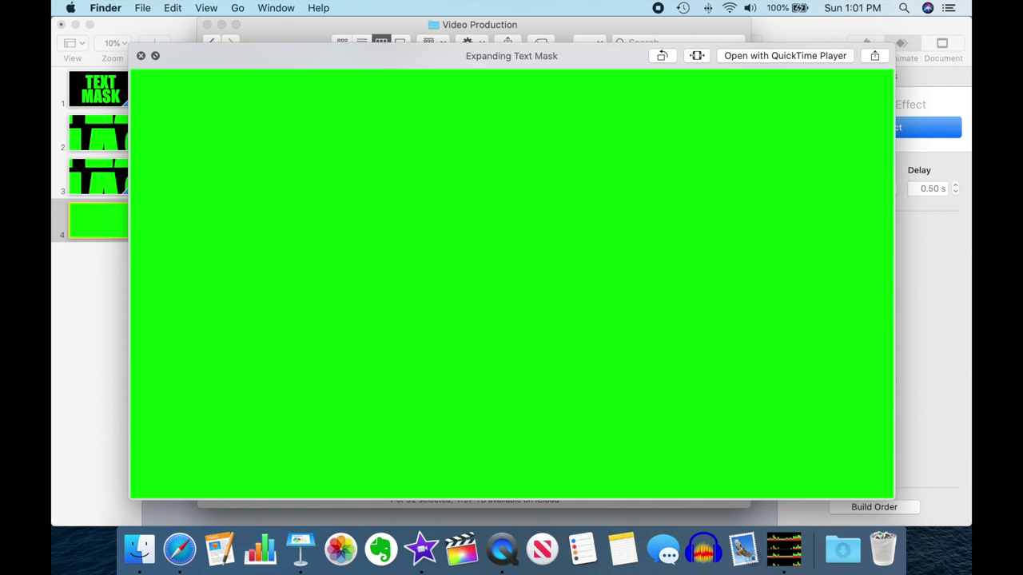
pyautogui.press('space')
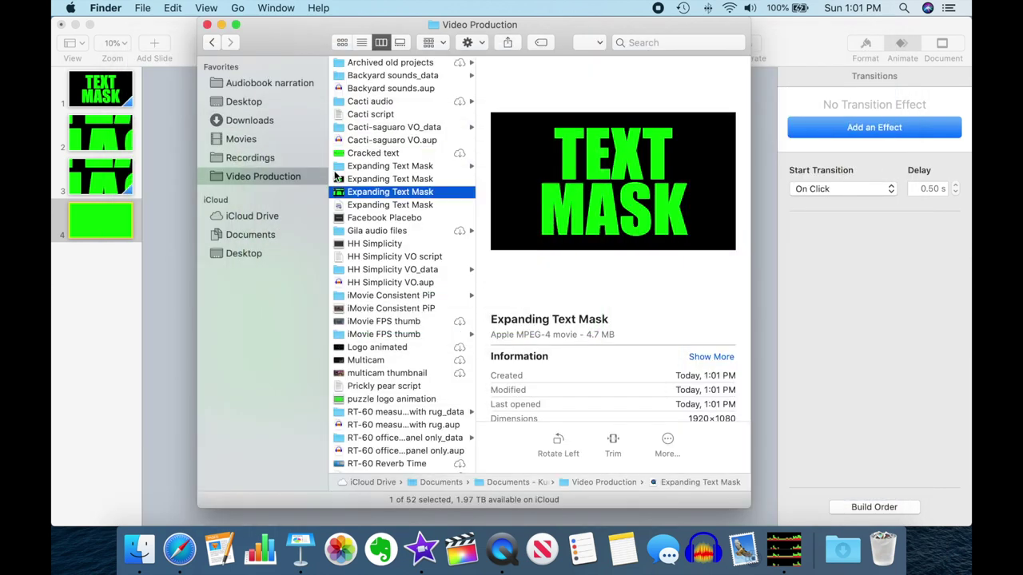
pyautogui.click(207, 25)
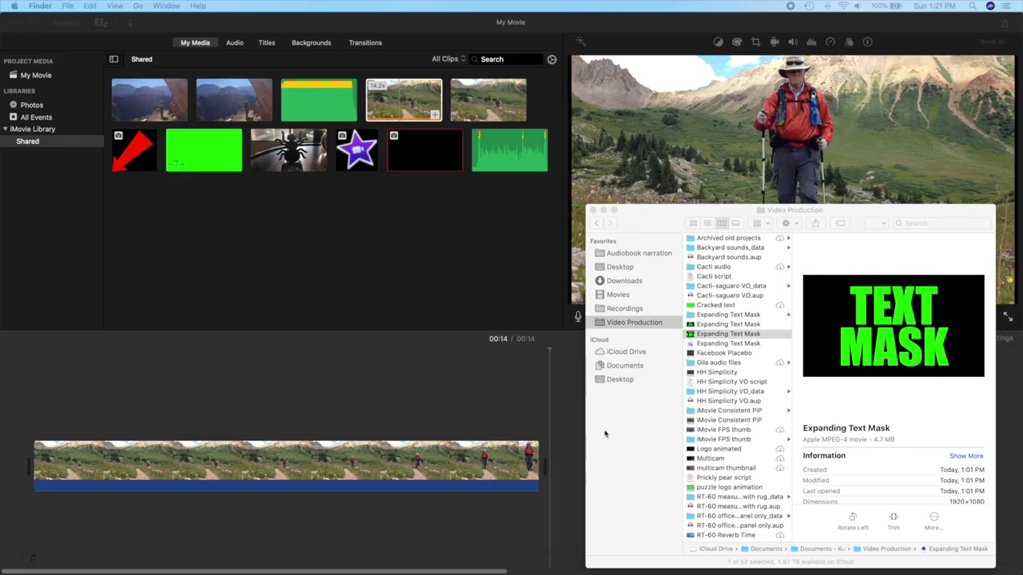
# Add the Expanding Text Mask movie from Finder to the iMovie timeline as an overlay at the start of the hiking clip.
pyautogui.click(703, 336)
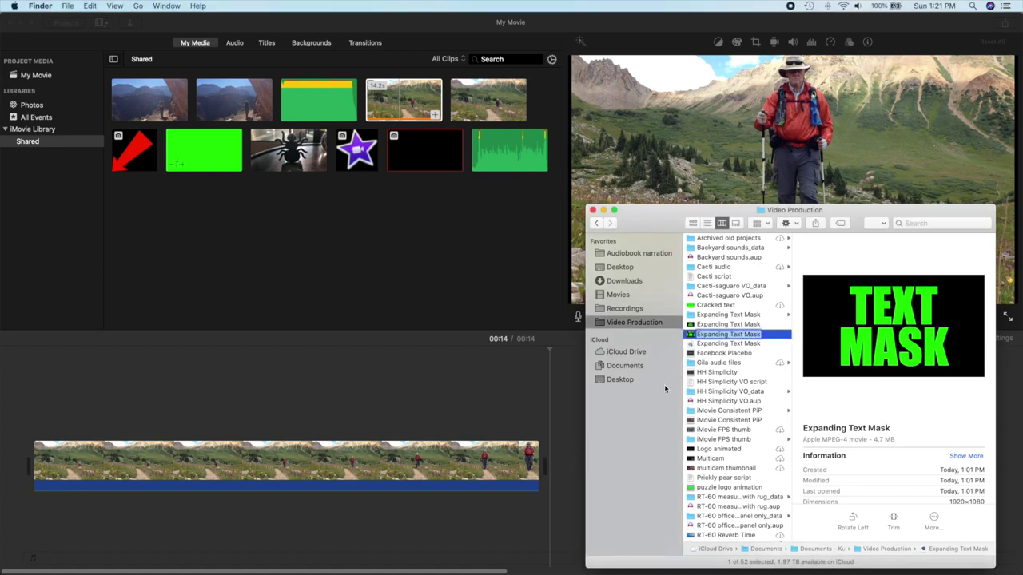
pyautogui.press('Escape')
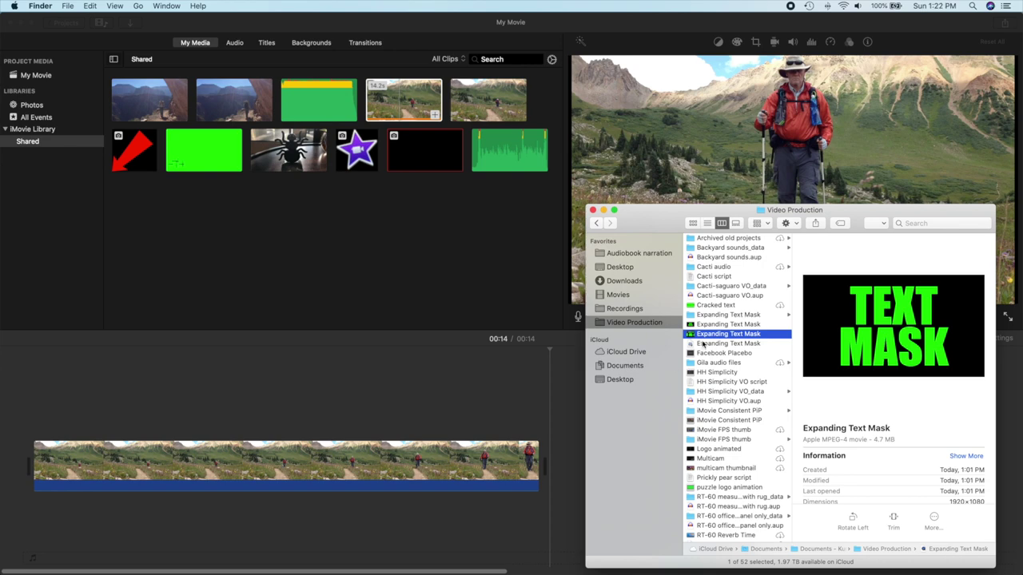
pyautogui.moveTo(705, 336); pyautogui.dragTo(53, 398)
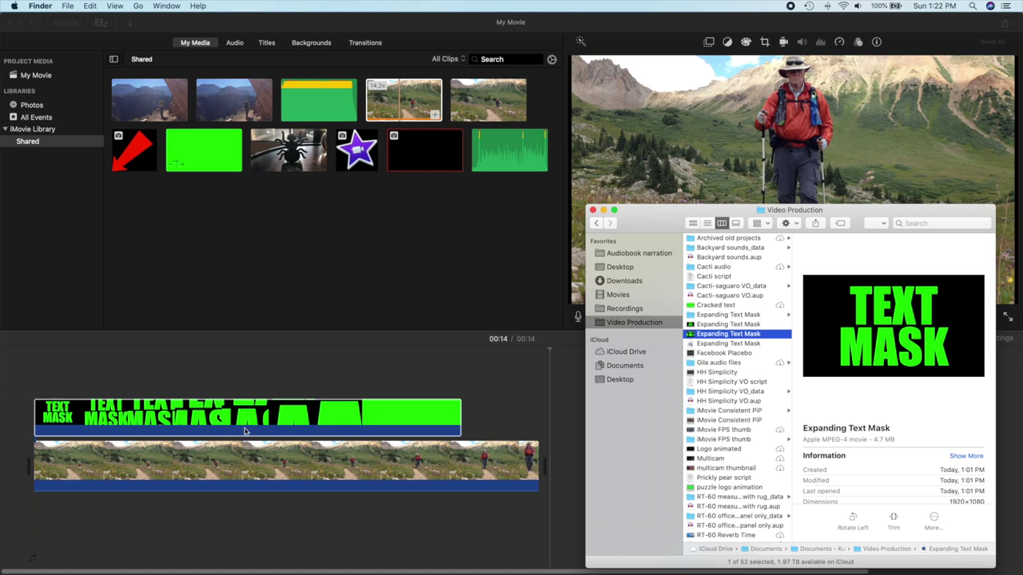
# Change the text mask clip's video overlay setting to Green/Blue Screen.
pyautogui.click(246, 419)
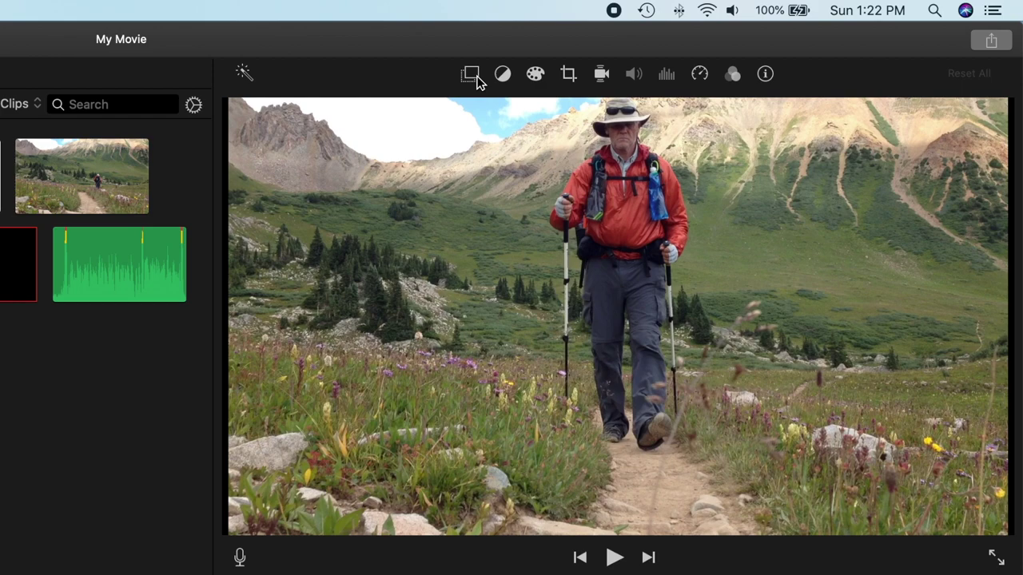
pyautogui.click(474, 78)
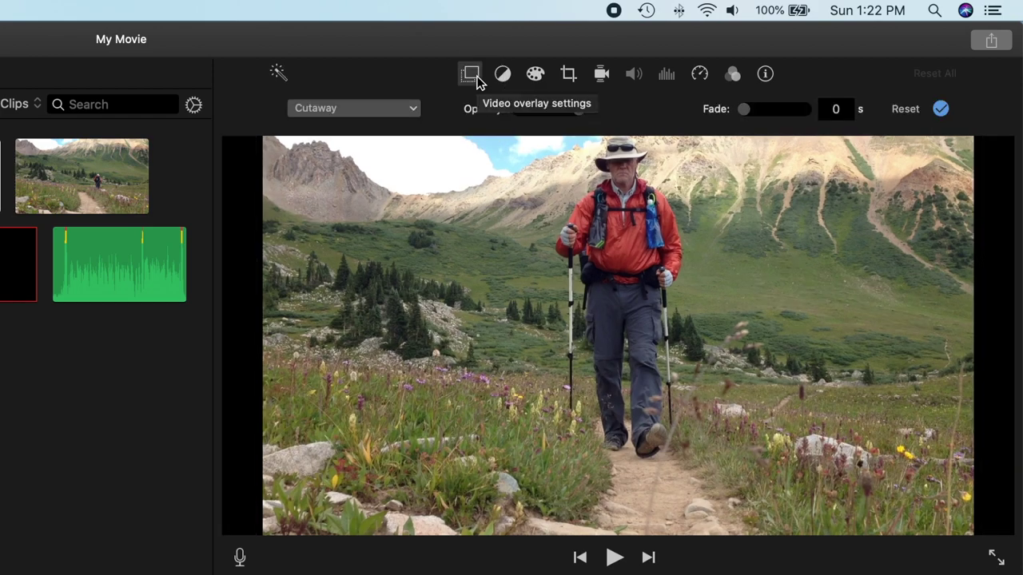
pyautogui.click(416, 110)
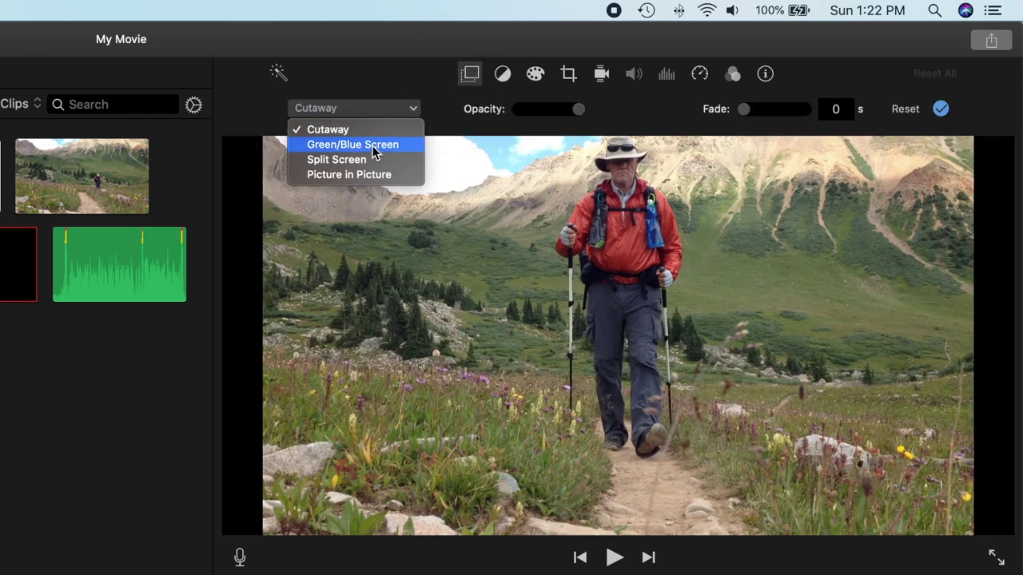
pyautogui.press('Escape')
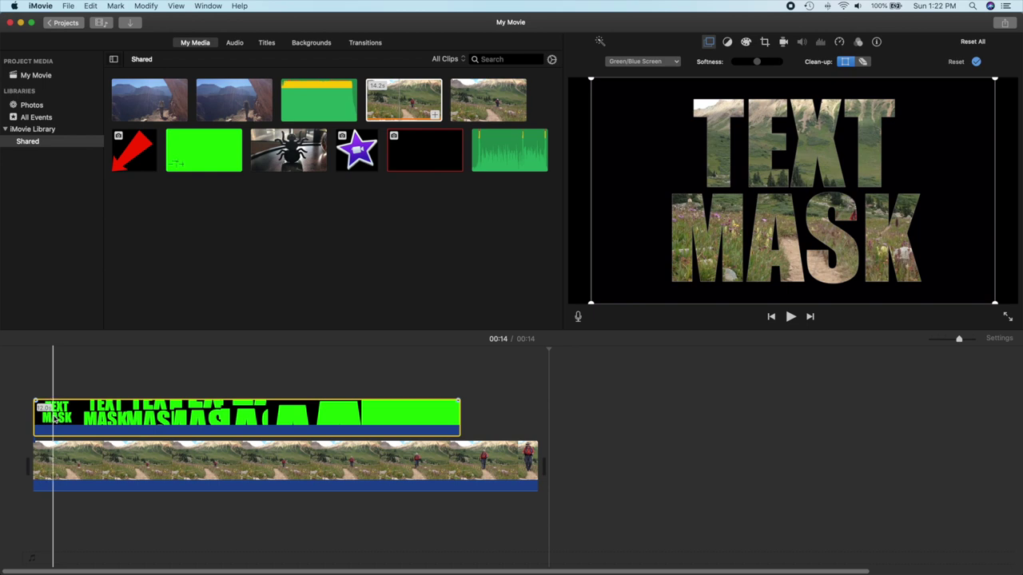
# Play the project from the beginning to check the expanding text mask over the hiking footage.
pyautogui.click(9, 373)
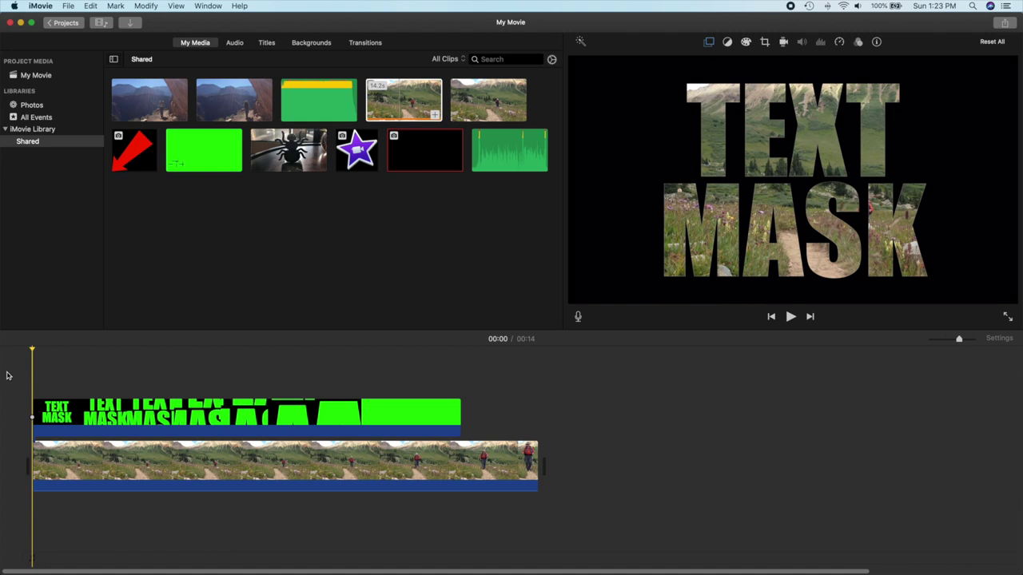
pyautogui.press('space')
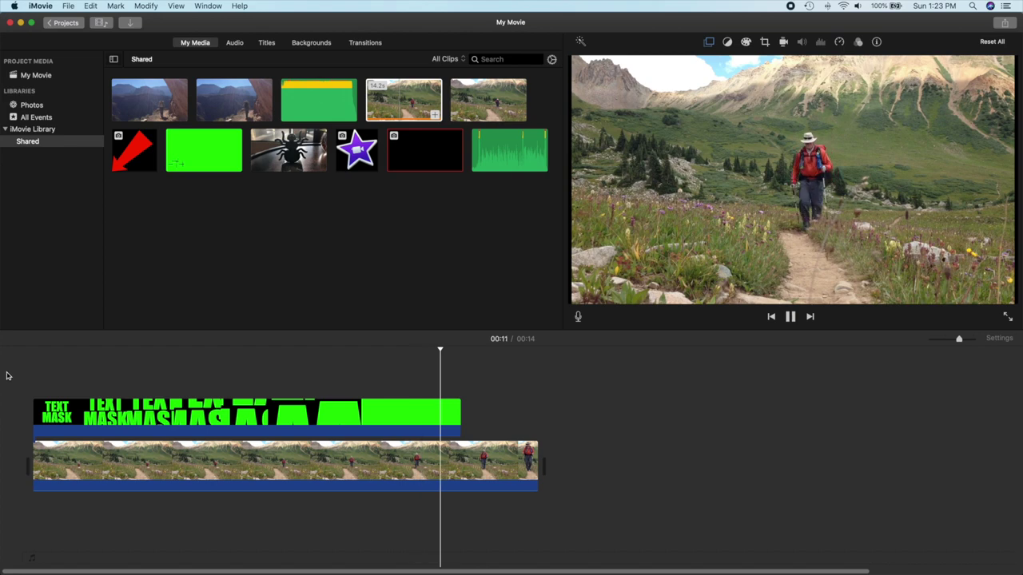
pyautogui.press('space')
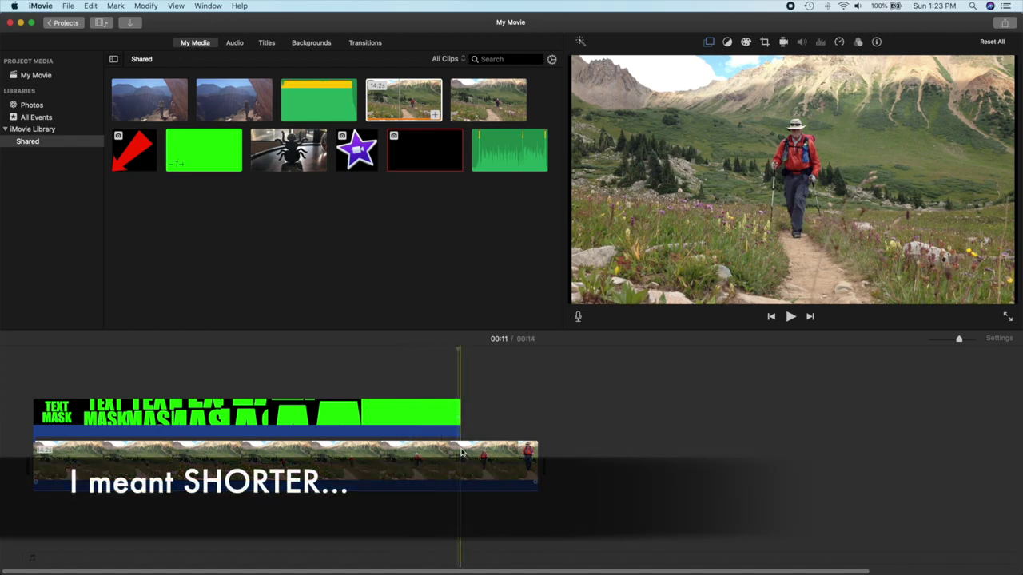
# Trim the end of the hiking clip to line up with the end of the text mask overlay.
pyautogui.click(533, 453)
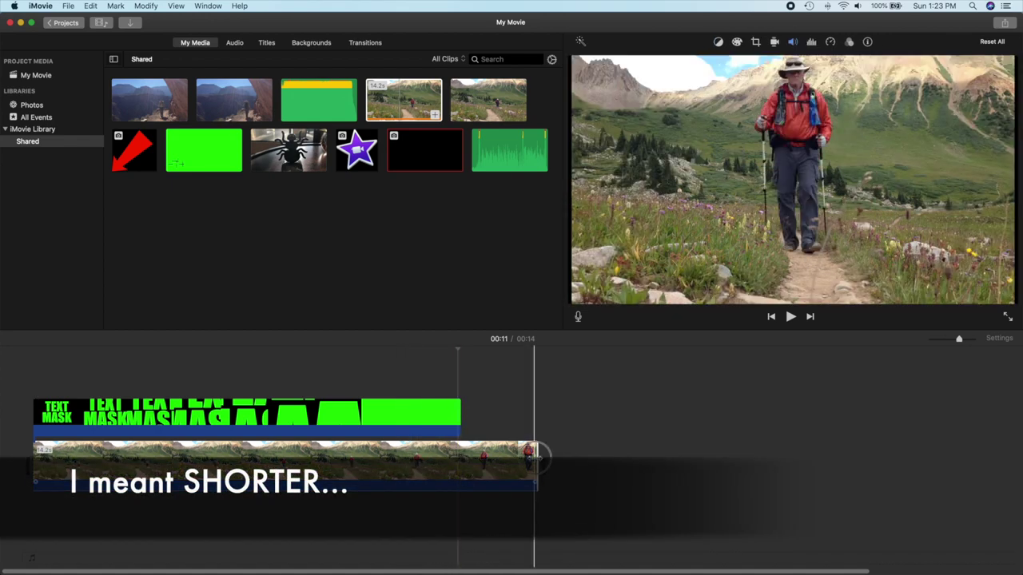
pyautogui.moveTo(534, 453); pyautogui.dragTo(455, 455)
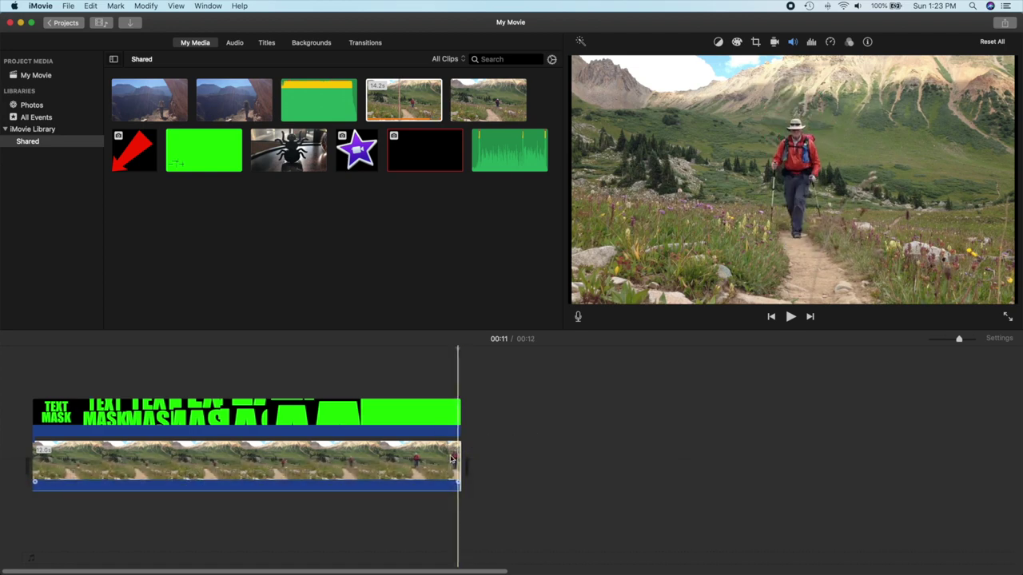